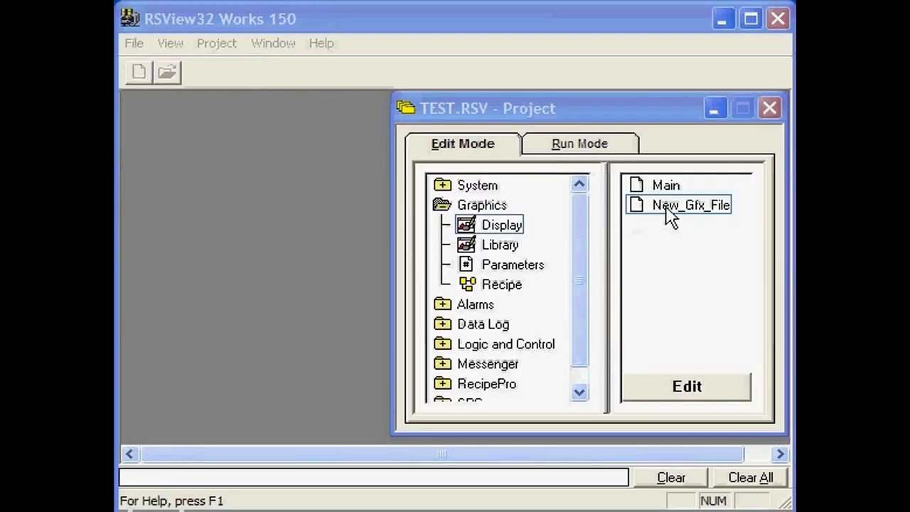
Open the New_Gfx_File display and draw two overlapping, slightly offset rectangles, the front one about 139 wide and 189 high
{"action": "double_click", "coordinate": [668, 211]}
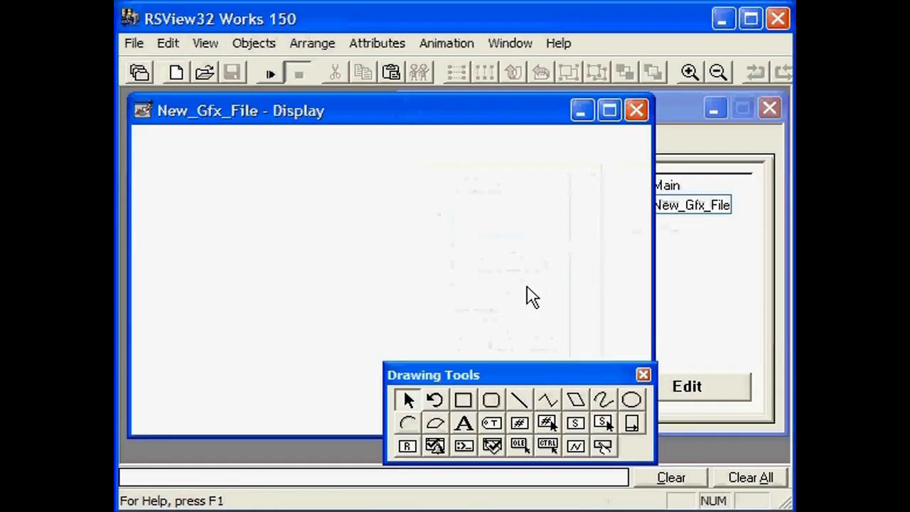
{"action": "left_click", "coordinate": [463, 400]}
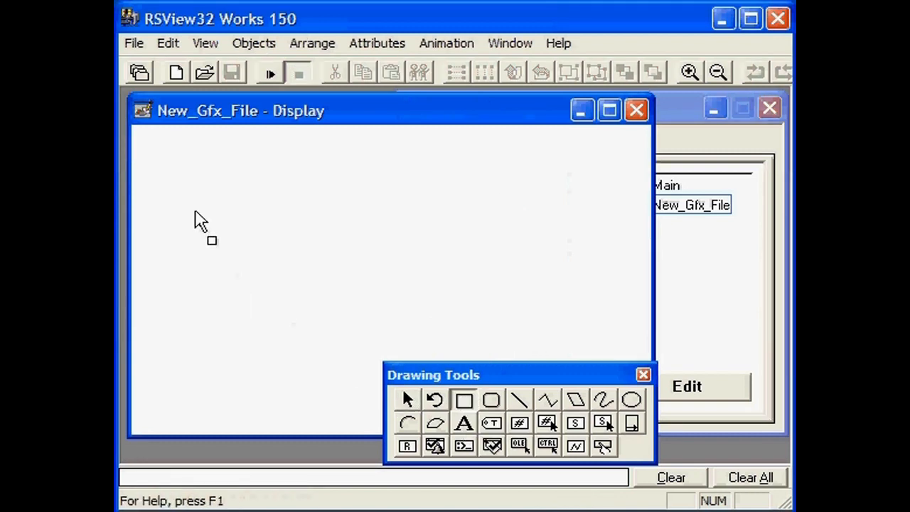
{"action": "left_click_drag", "start_coordinate": [158, 155], "coordinate": [325, 370]}
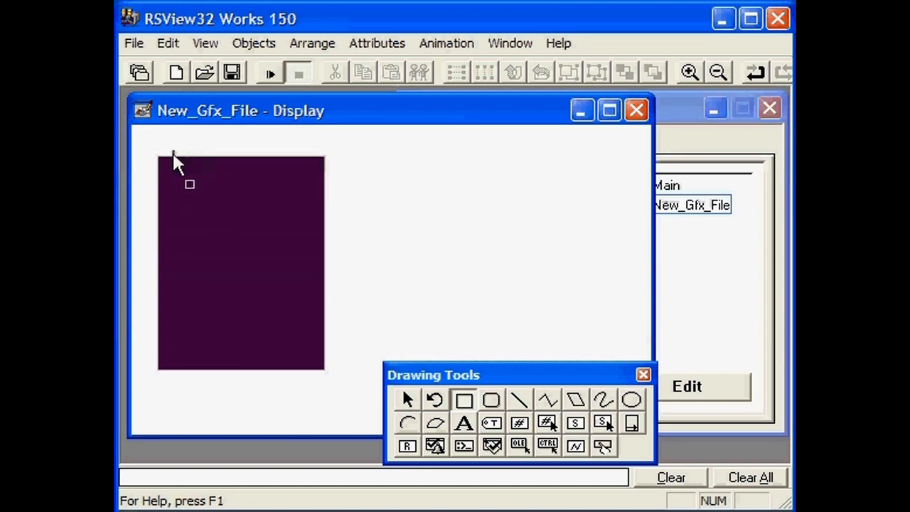
{"action": "left_click_drag", "start_coordinate": [174, 239], "coordinate": [334, 359]}
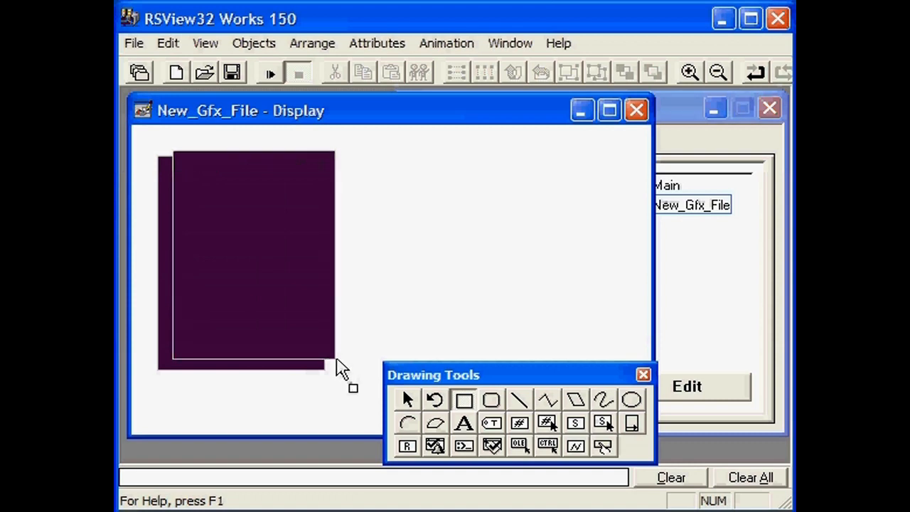
Change the front rectangle's fill color to light gray
{"action": "right_click", "coordinate": [281, 270]}
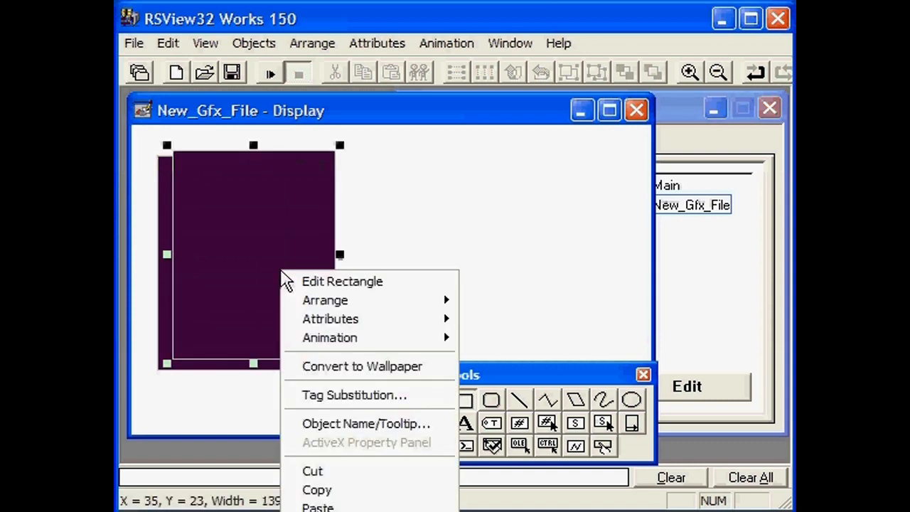
{"action": "mouse_move", "coordinate": [326, 324]}
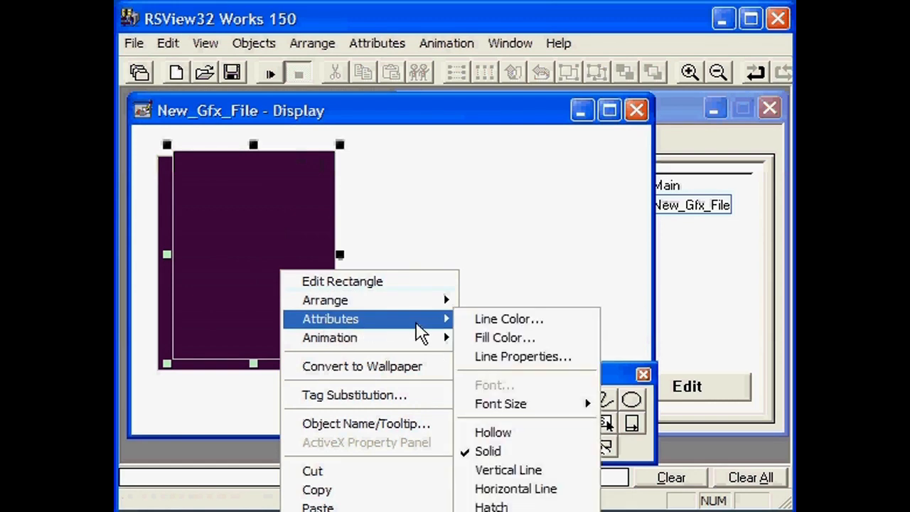
{"action": "left_click", "coordinate": [502, 339]}
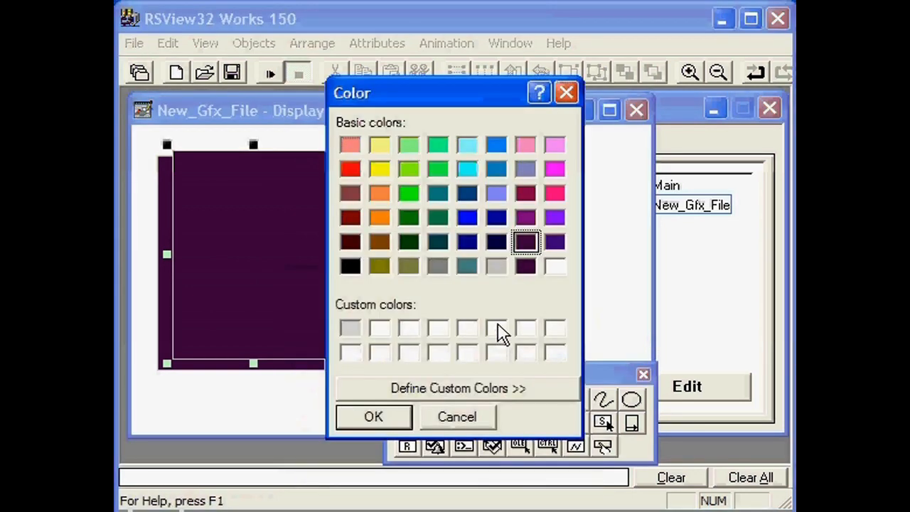
{"action": "left_click", "coordinate": [500, 270]}
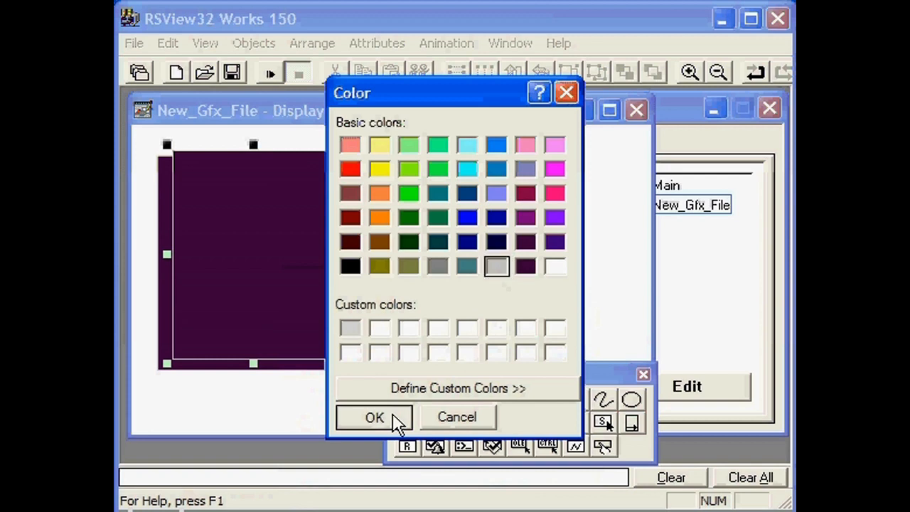
{"action": "left_click", "coordinate": [375, 417]}
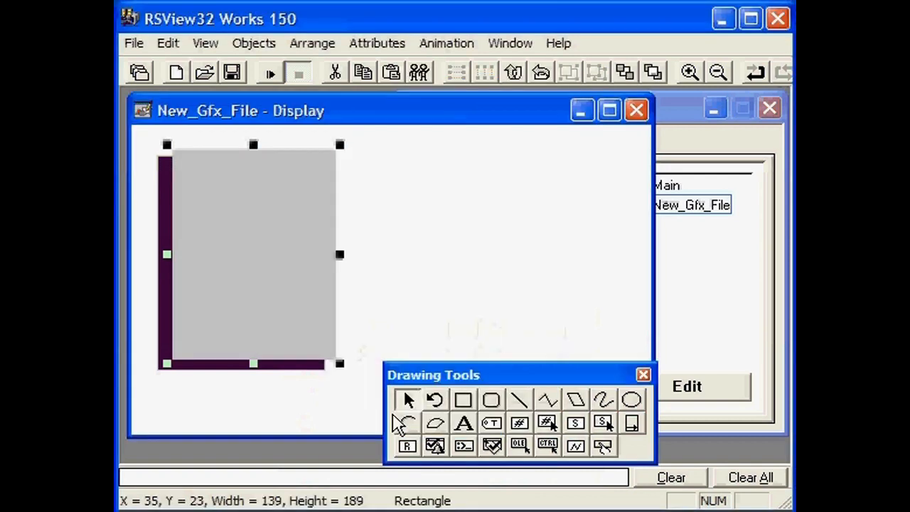
{"action": "left_click", "coordinate": [415, 311]}
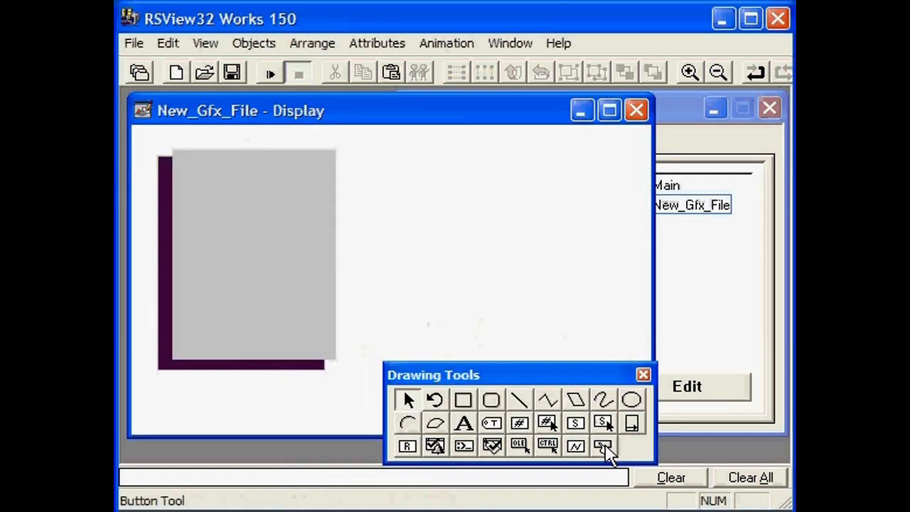
Draw a raised-style button in the upper part of the gray rectangle with a Momentary On action on tag theStart
{"action": "left_click", "coordinate": [604, 448]}
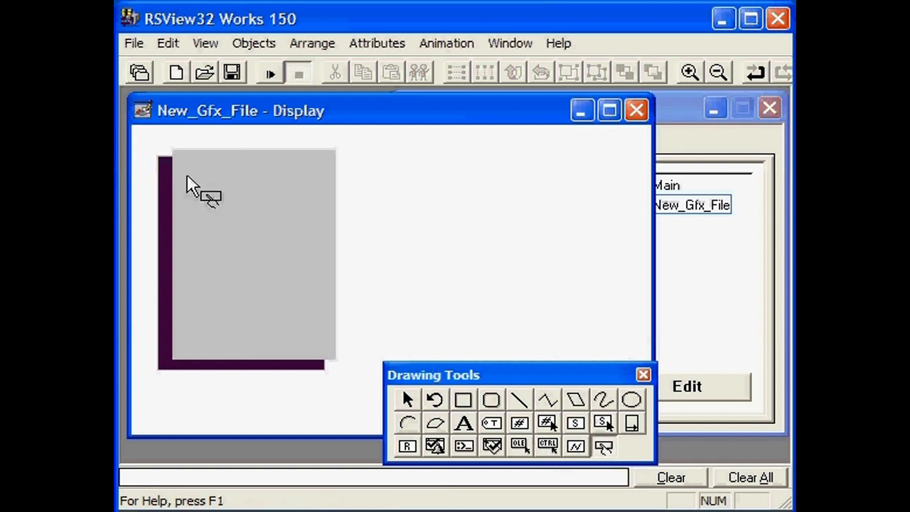
{"action": "left_click_drag", "start_coordinate": [189, 245], "coordinate": [318, 250]}
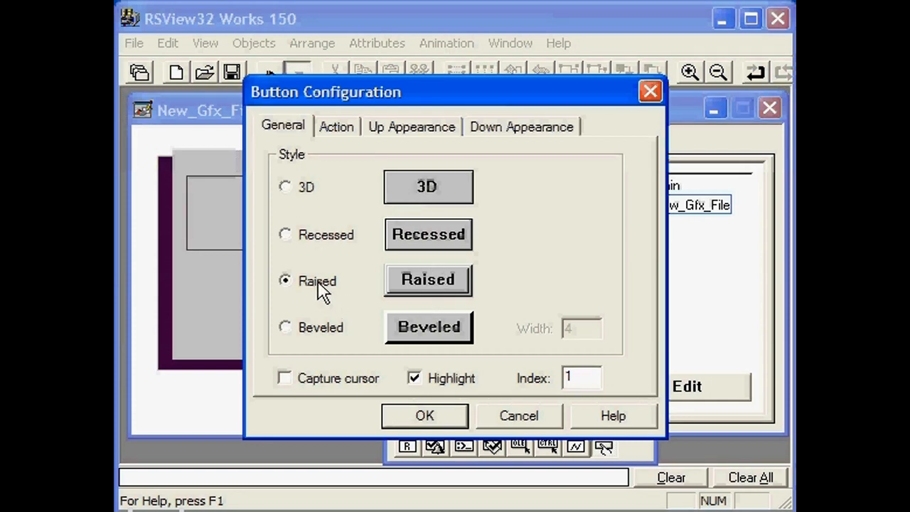
{"action": "left_click", "coordinate": [338, 128]}
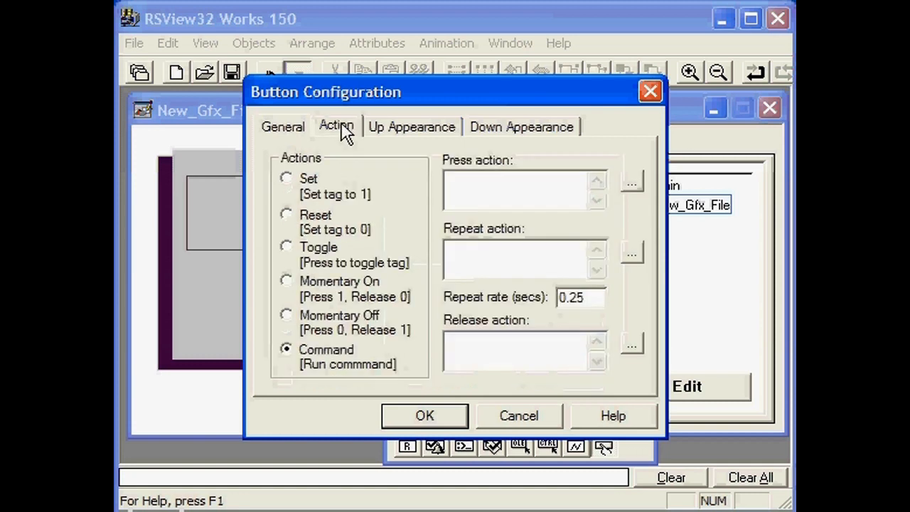
{"action": "left_click", "coordinate": [287, 281]}
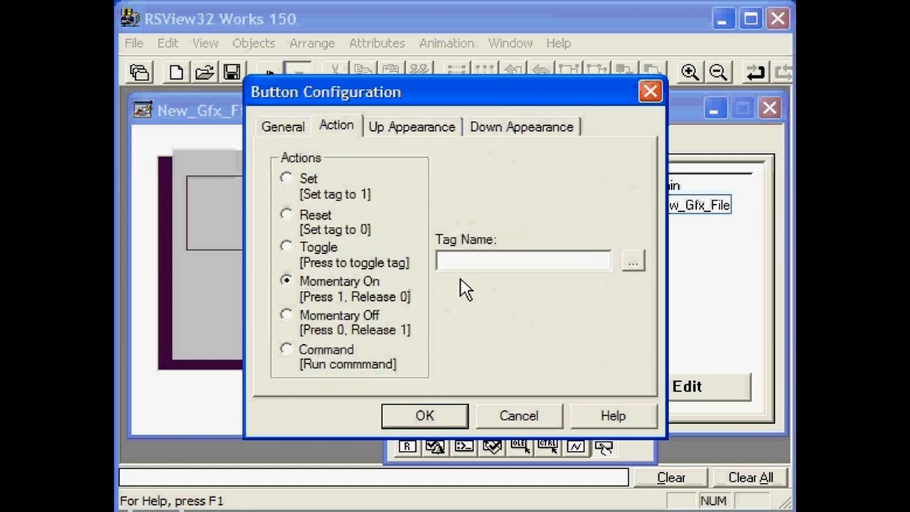
{"action": "left_click", "coordinate": [634, 262]}
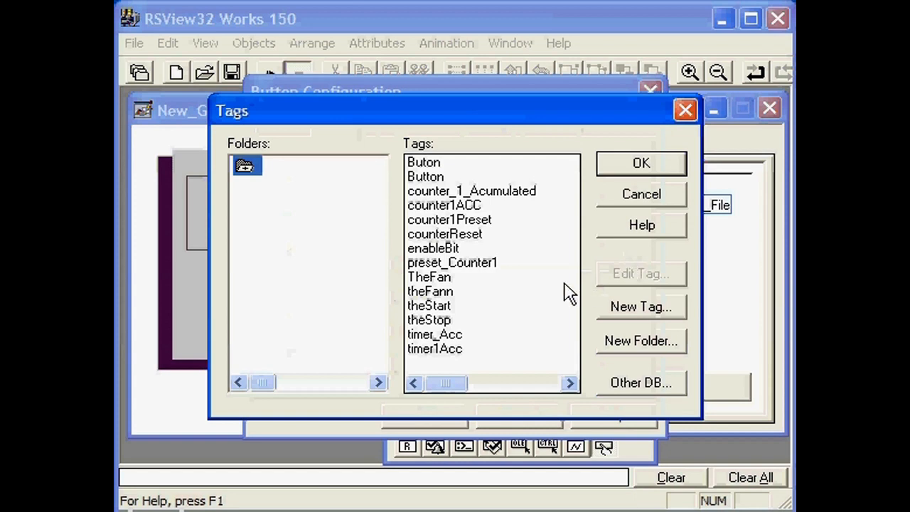
{"action": "left_click", "coordinate": [452, 309]}
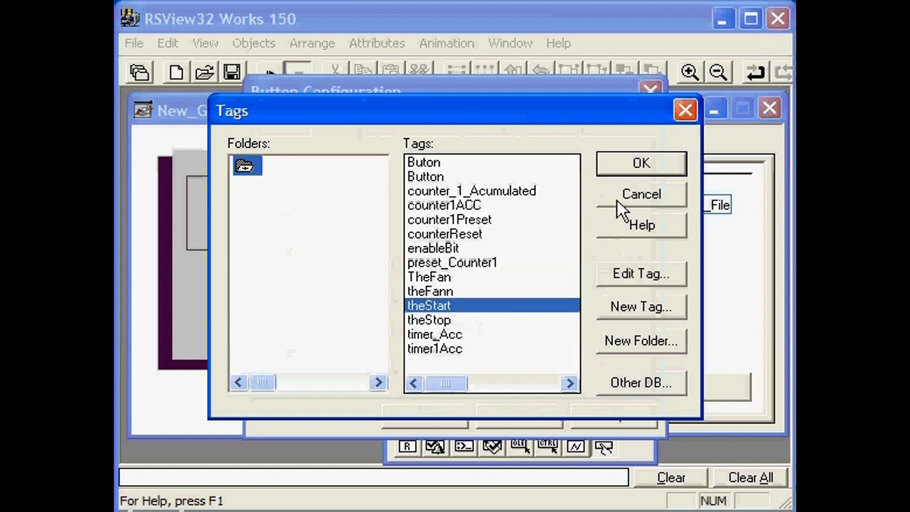
{"action": "left_click", "coordinate": [636, 163]}
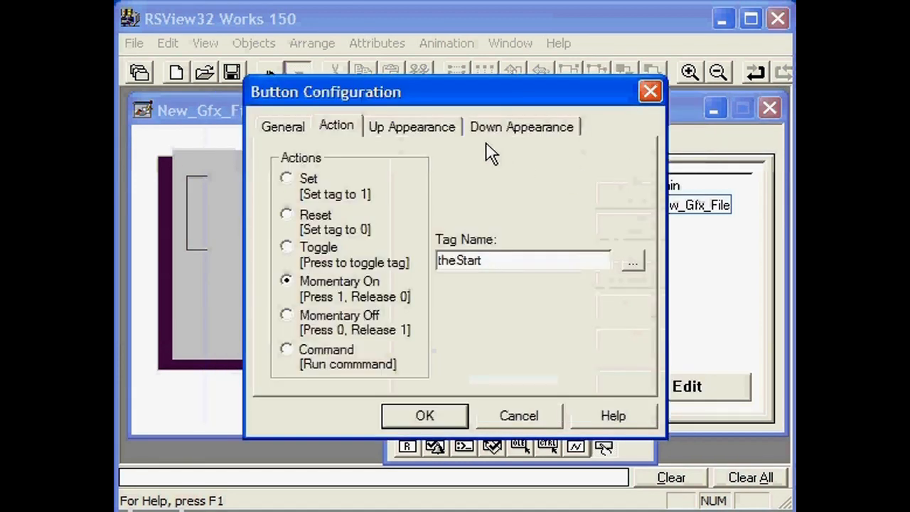
Label the button's up state Start in white, 18-point bold Arial
{"action": "left_click", "coordinate": [443, 132]}
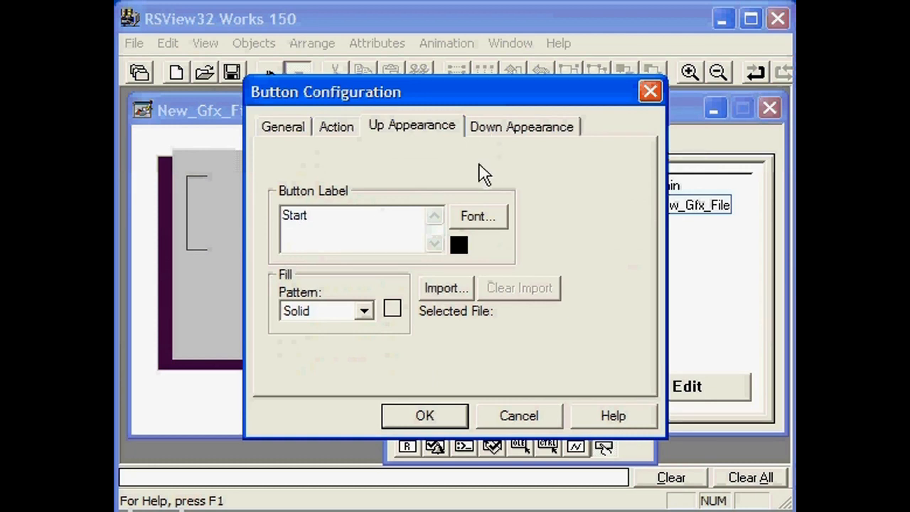
{"action": "left_click", "coordinate": [458, 246]}
{"action": "left_click", "coordinate": [306, 268]}
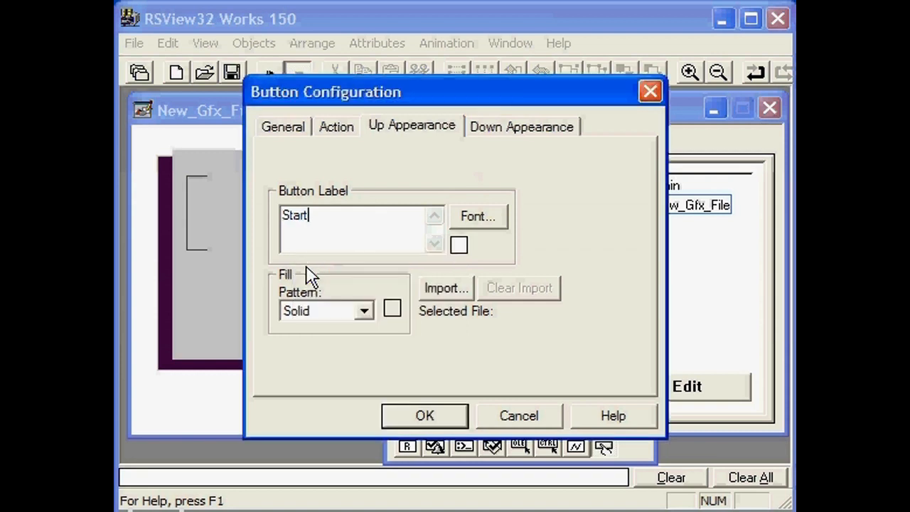
{"action": "left_click", "coordinate": [496, 218]}
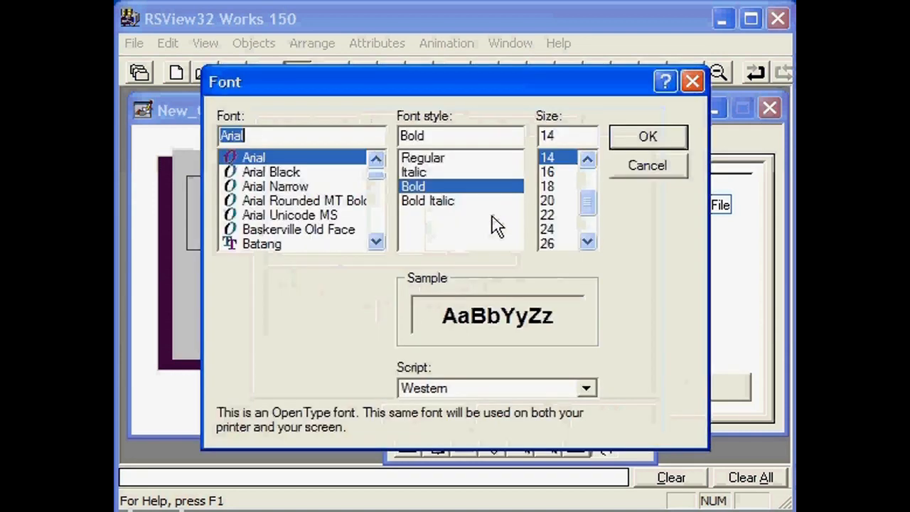
{"action": "left_click", "coordinate": [546, 187]}
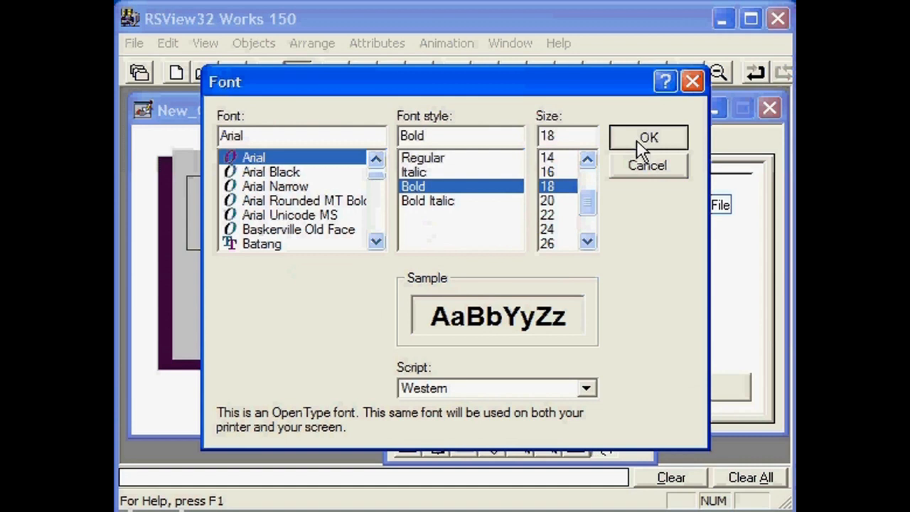
{"action": "left_click", "coordinate": [638, 143]}
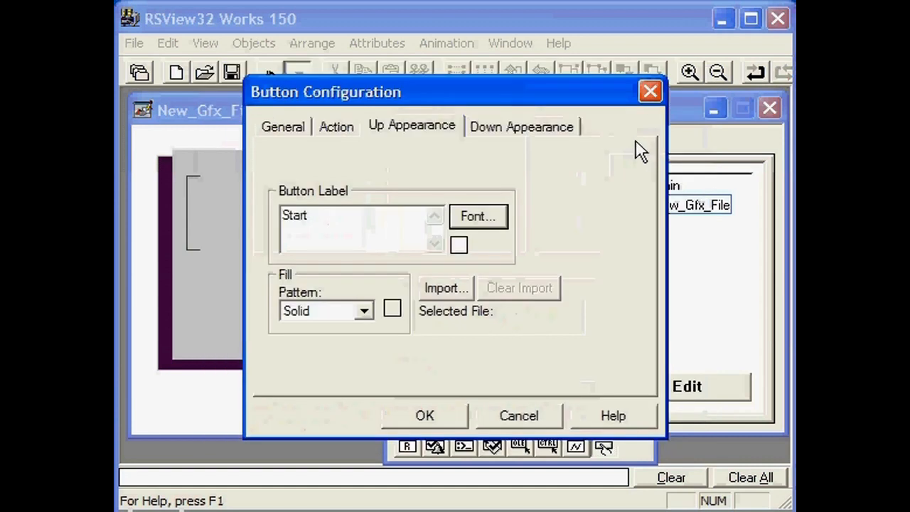
Fill the Start button with solid dark green and finish its configuration
{"action": "left_click", "coordinate": [392, 310]}
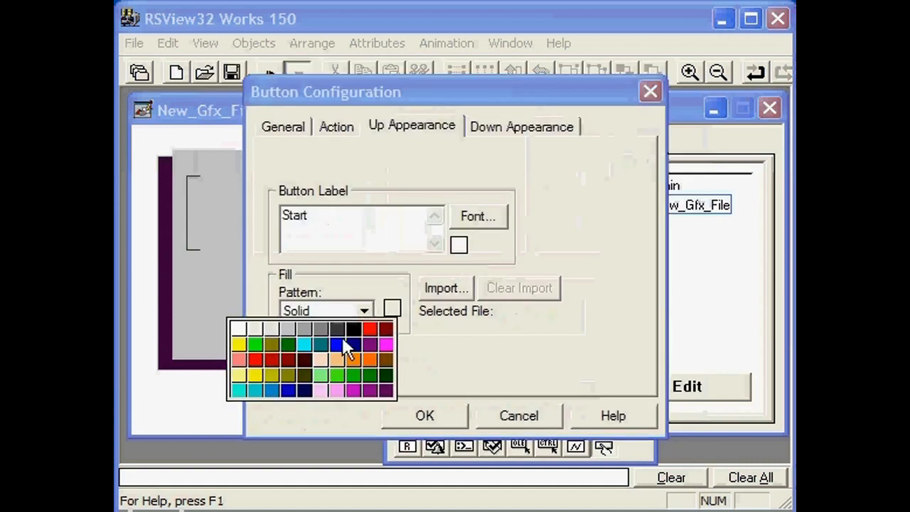
{"action": "left_click", "coordinate": [285, 345]}
{"action": "left_click", "coordinate": [426, 423]}
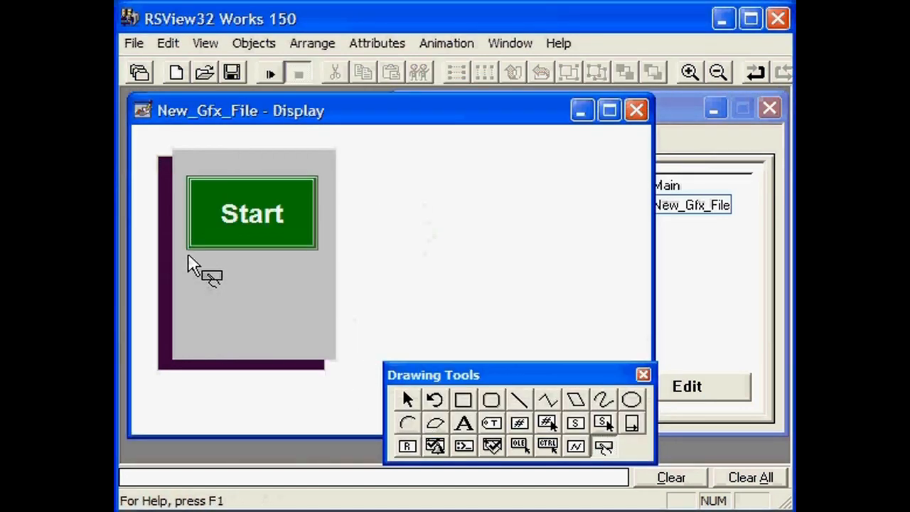
Draw a second button just below the Start button with a Momentary Off action on tag theStop
{"action": "left_click_drag", "start_coordinate": [185, 253], "coordinate": [316, 318]}
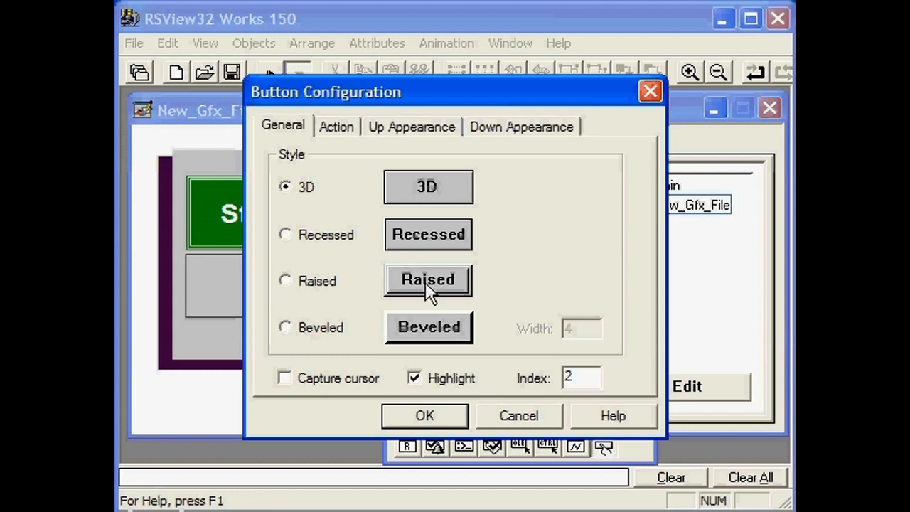
{"action": "left_click", "coordinate": [340, 131]}
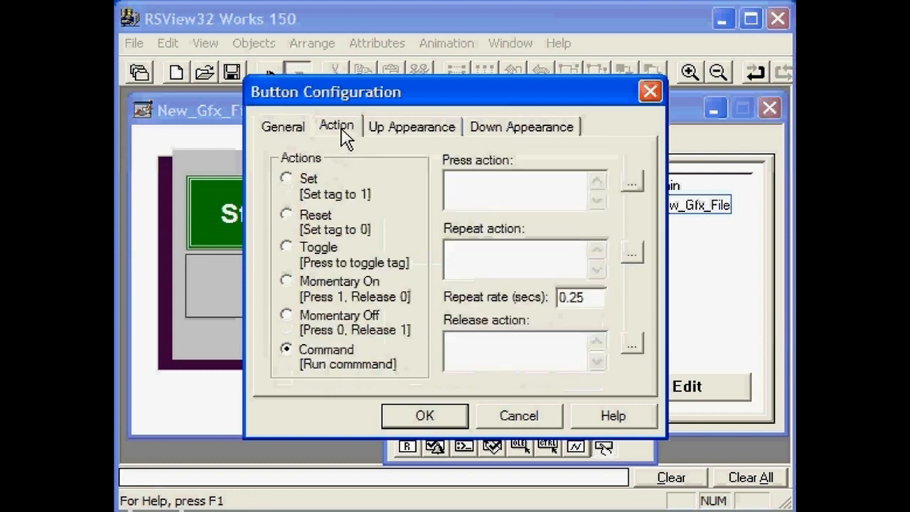
{"action": "left_click", "coordinate": [287, 316]}
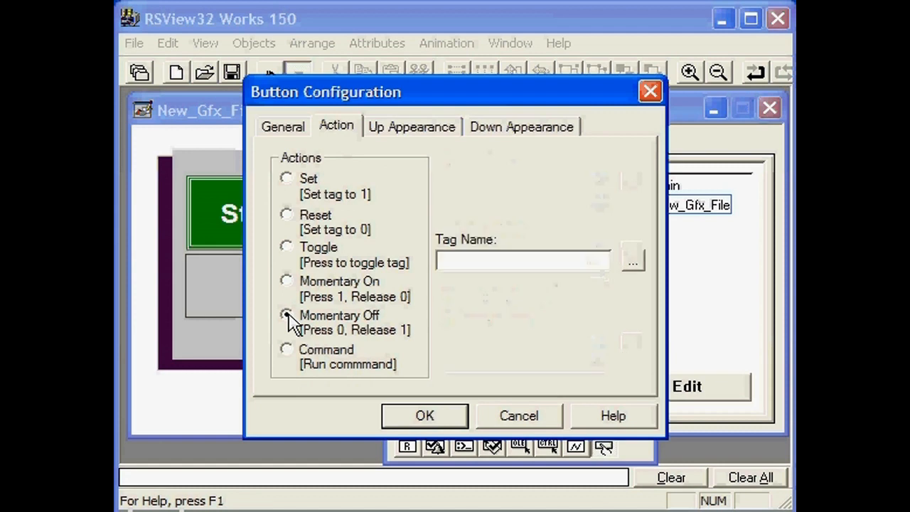
{"action": "left_click", "coordinate": [635, 260]}
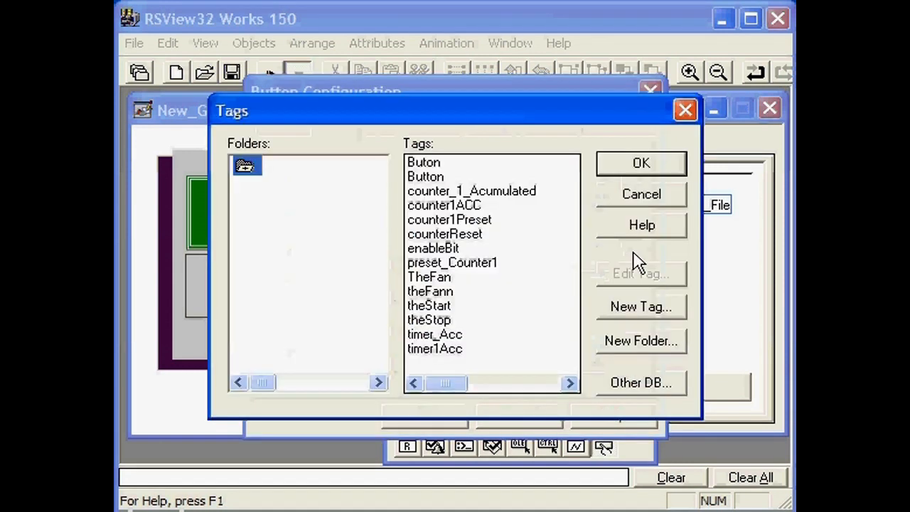
{"action": "left_click", "coordinate": [447, 321]}
{"action": "left_click", "coordinate": [628, 164]}
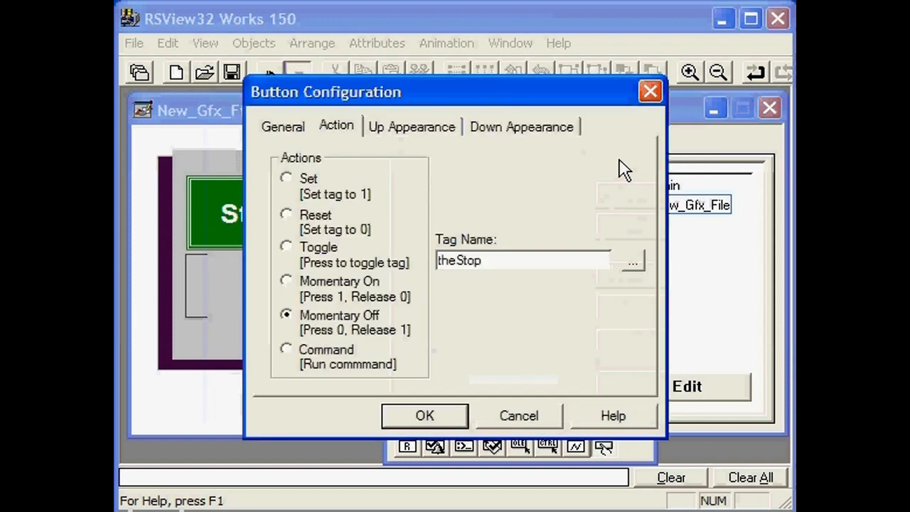
Label the second button's up state Stop in white, 18-point bold Arial
{"action": "left_click", "coordinate": [436, 129]}
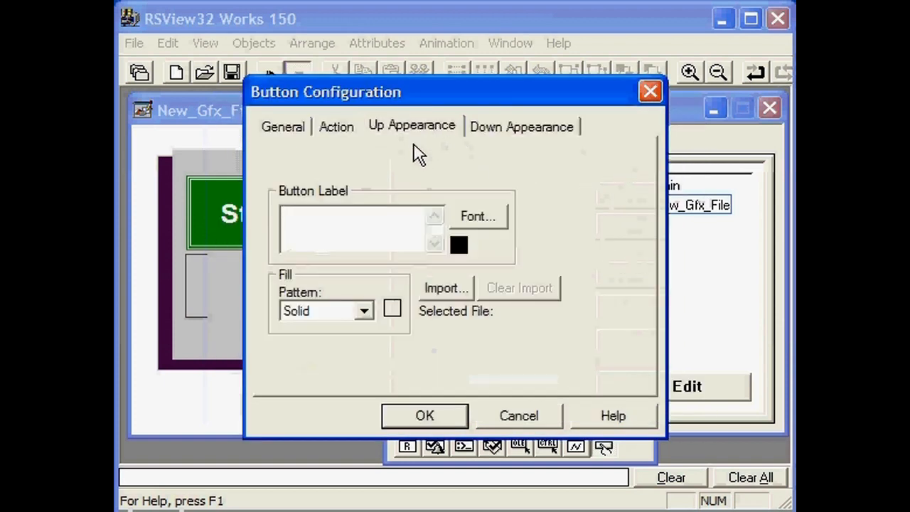
{"action": "type", "text": "Stop"}
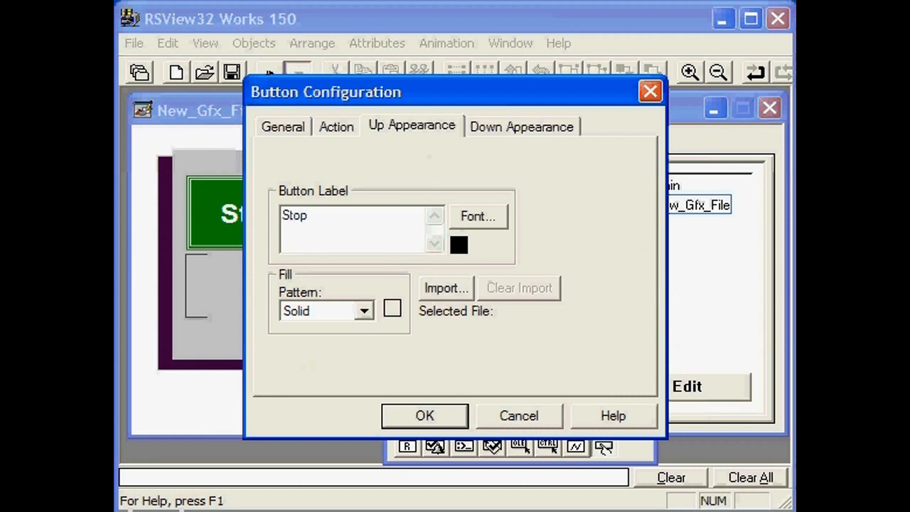
{"action": "left_click", "coordinate": [493, 217]}
{"action": "left_click", "coordinate": [549, 184]}
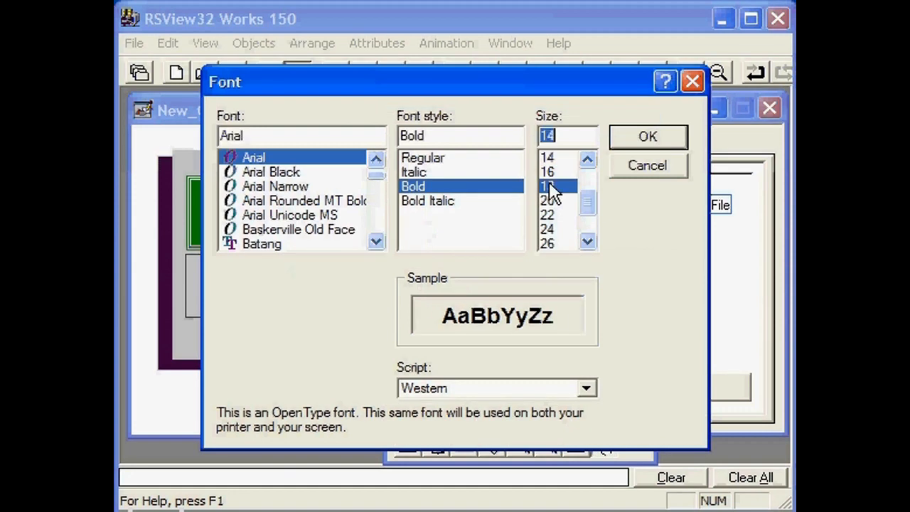
{"action": "left_click", "coordinate": [637, 142]}
{"action": "left_click", "coordinate": [461, 245]}
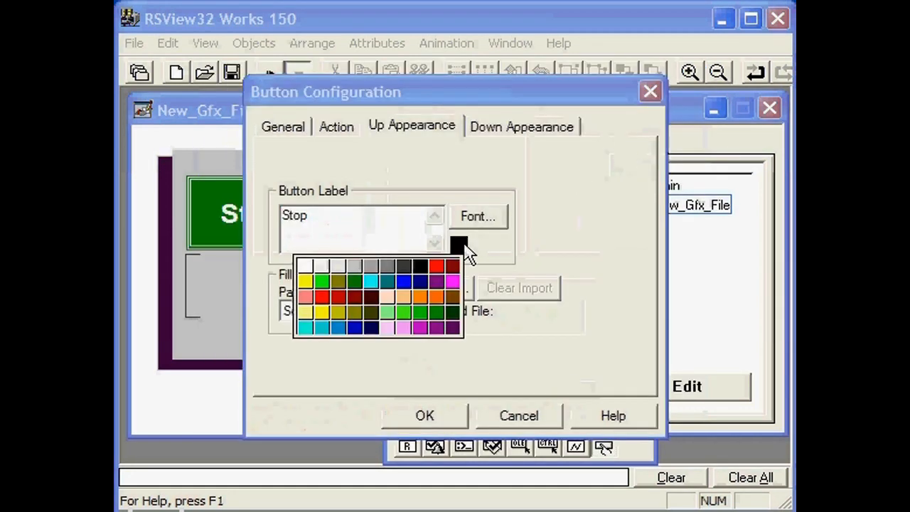
{"action": "left_click", "coordinate": [305, 266]}
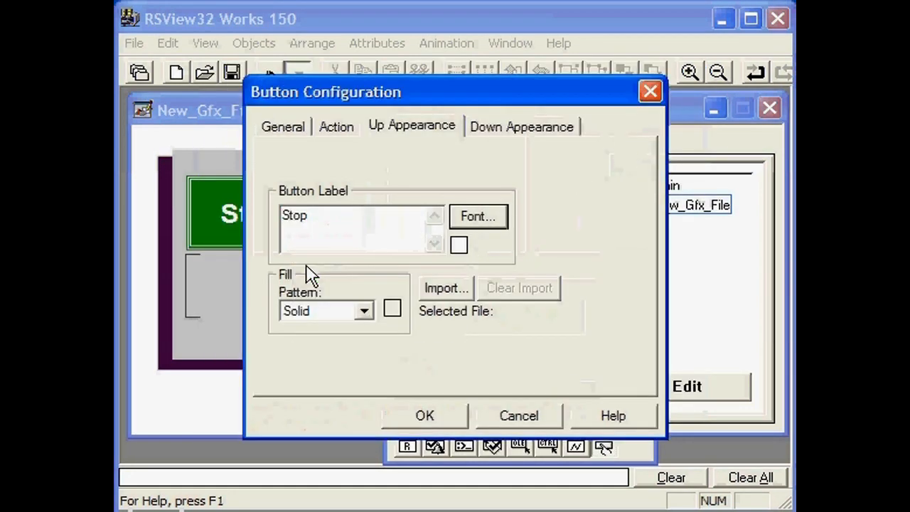
Fill the Stop button with solid bright red and finish its configuration
{"action": "left_click", "coordinate": [393, 311]}
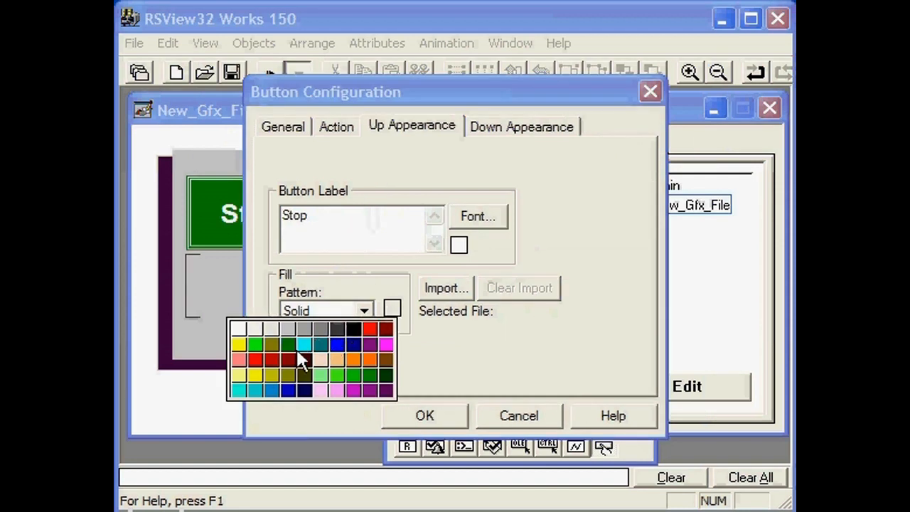
{"action": "left_click", "coordinate": [254, 359]}
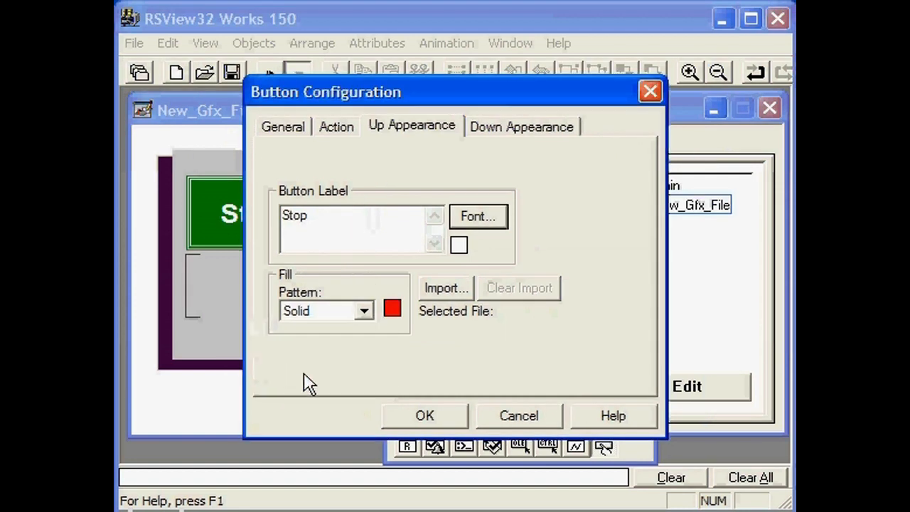
{"action": "left_click", "coordinate": [424, 416]}
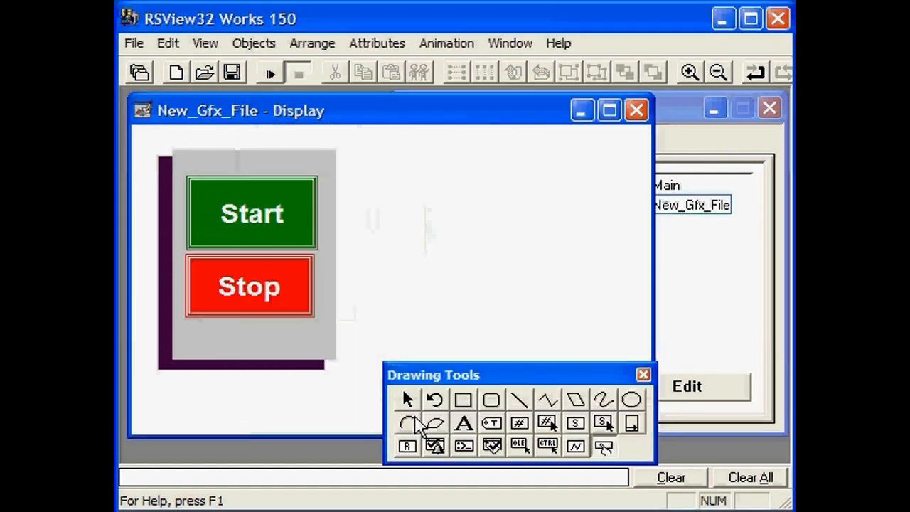
Move the Stop button down and the Start button slightly up to widen the gap between them on the gray panel
{"action": "left_click", "coordinate": [253, 302]}
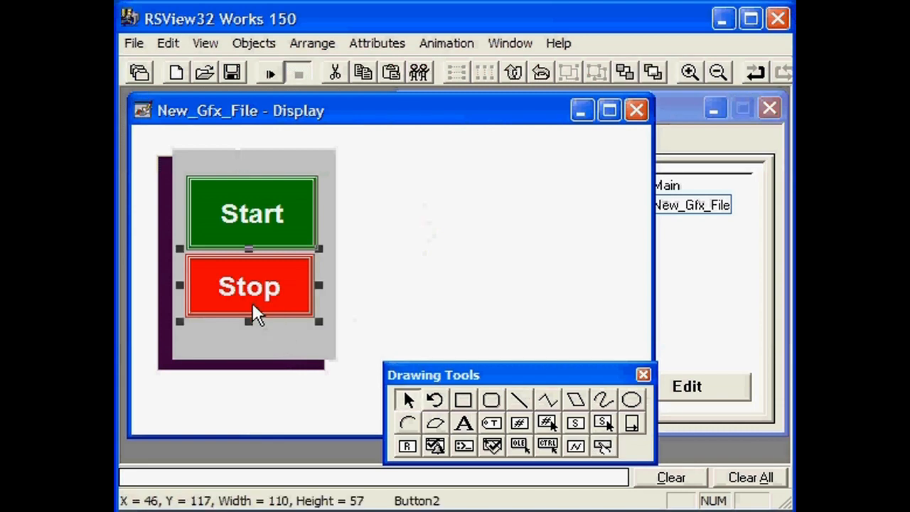
{"action": "left_click_drag", "start_coordinate": [271, 306], "coordinate": [272, 325]}
{"action": "left_click_drag", "start_coordinate": [267, 222], "coordinate": [267, 217]}
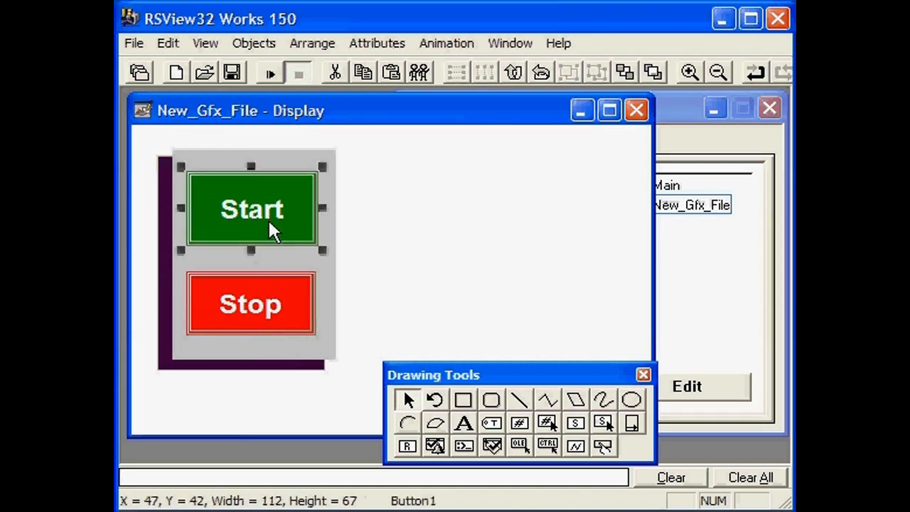
Group the Start and Stop buttons with the gray panel and its dark shadow rectangle into one object
{"action": "left_click", "coordinate": [359, 318]}
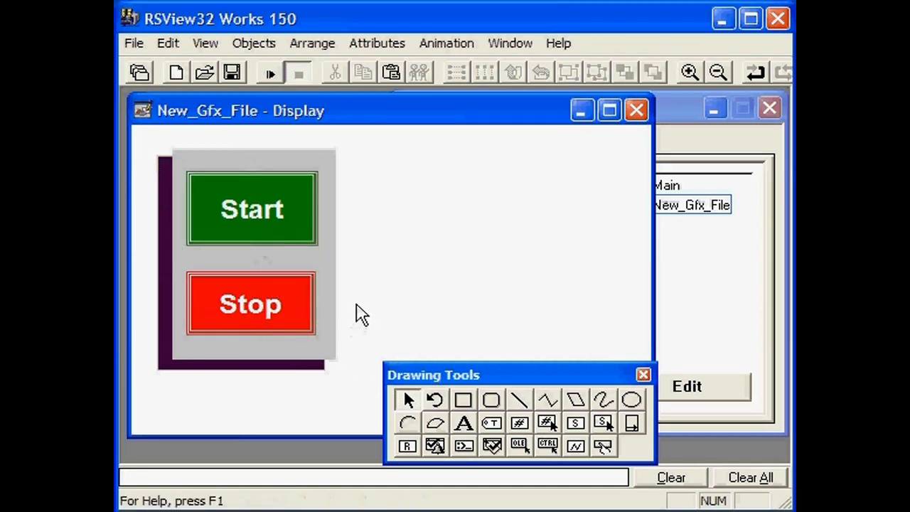
{"action": "left_click_drag", "start_coordinate": [356, 138], "coordinate": [147, 388]}
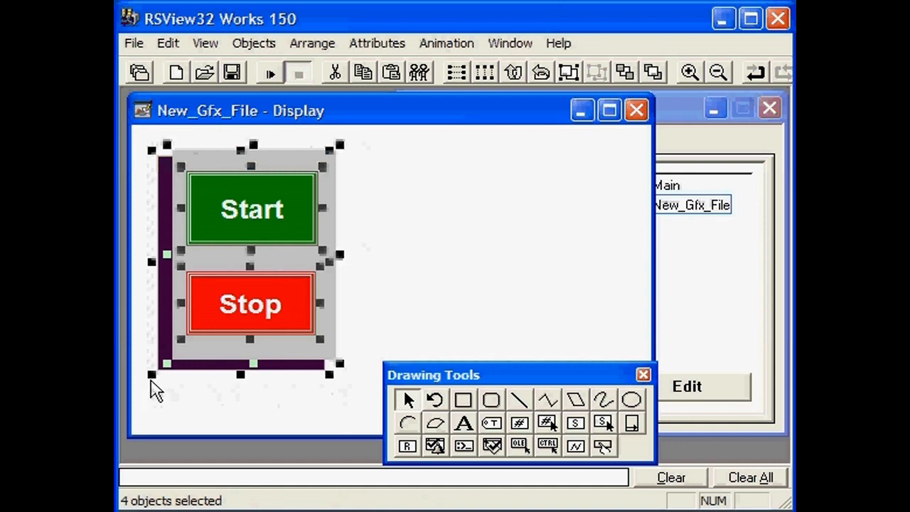
{"action": "left_click", "coordinate": [569, 74]}
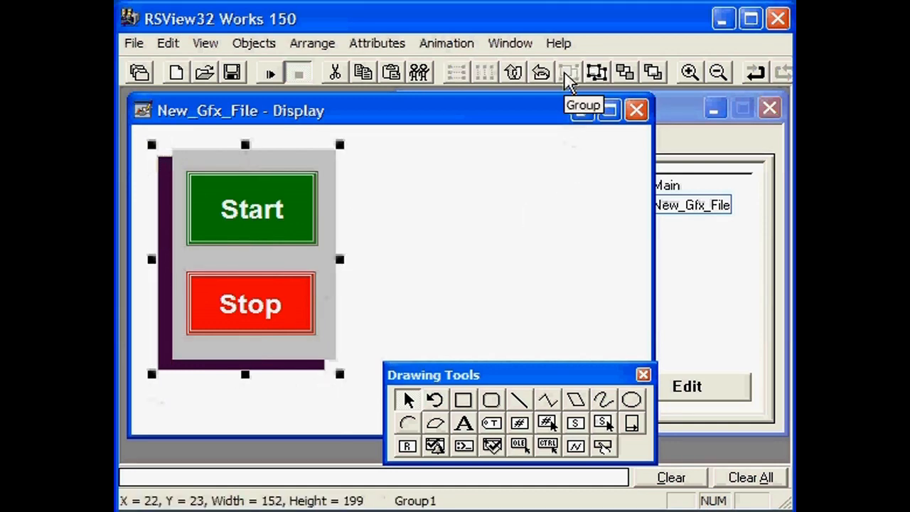
Test-run the display, try the Start and Stop buttons, and return to edit mode
{"action": "left_click", "coordinate": [273, 74]}
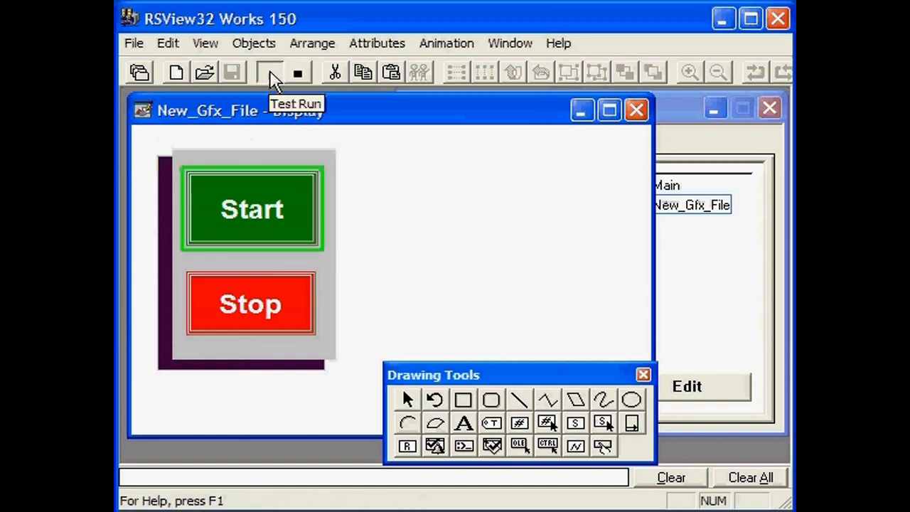
{"action": "left_click", "coordinate": [265, 292]}
{"action": "left_click", "coordinate": [272, 218]}
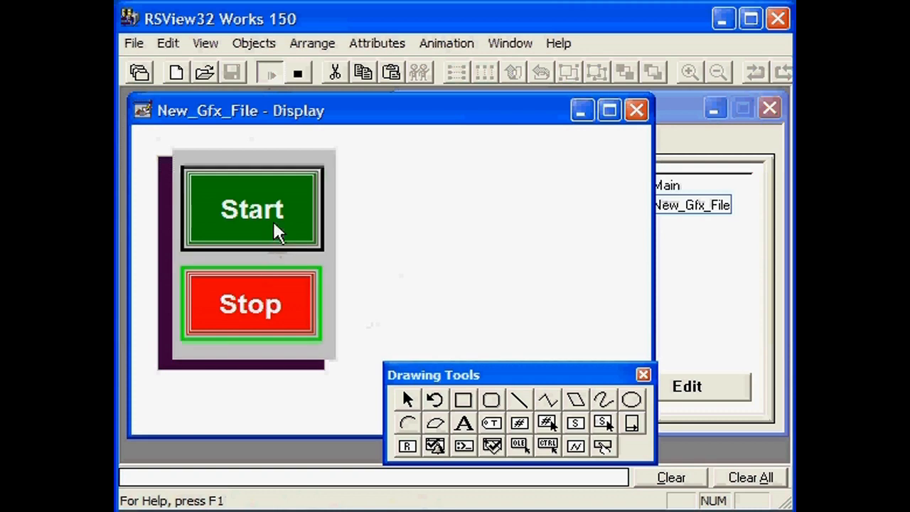
{"action": "left_click", "coordinate": [271, 286]}
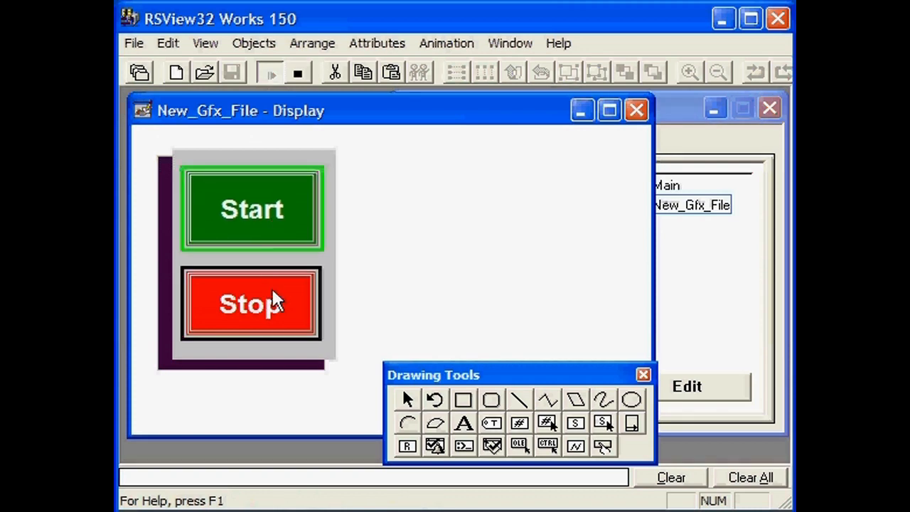
{"action": "left_click", "coordinate": [272, 291]}
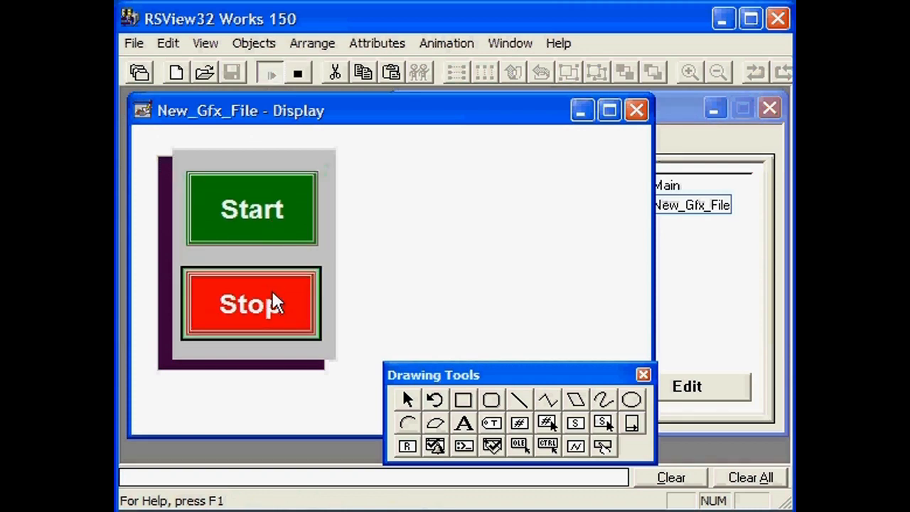
{"action": "left_click", "coordinate": [305, 79]}
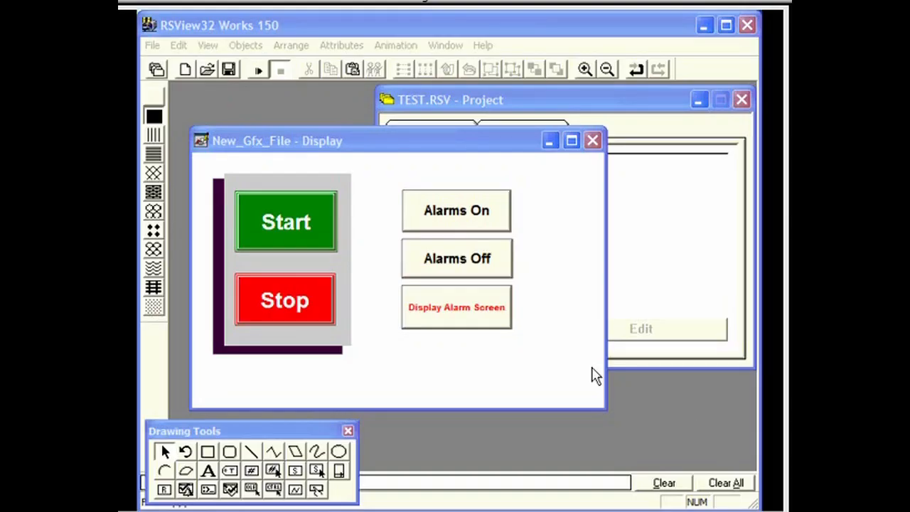
Open the Command Wizard for the press action of the Display Alarm Screen button and move it fully into view
{"action": "left_click", "coordinate": [496, 317]}
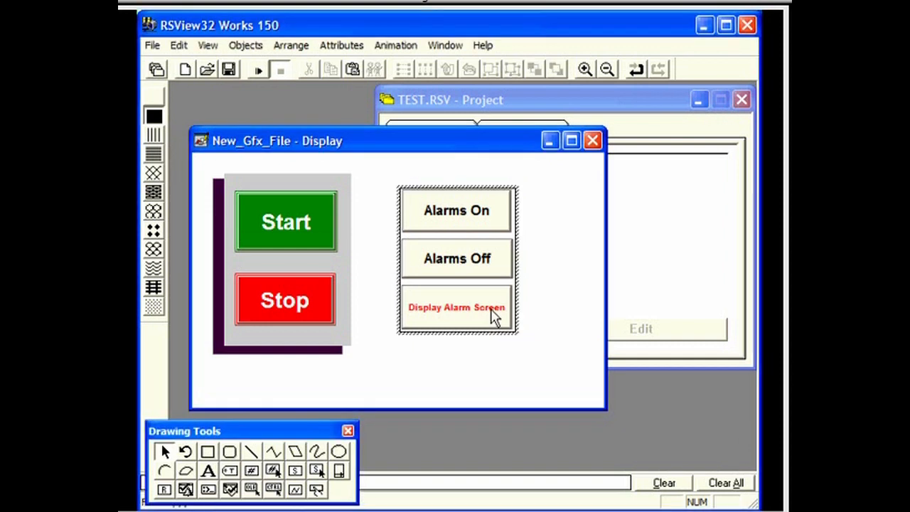
{"action": "double_click", "coordinate": [495, 318]}
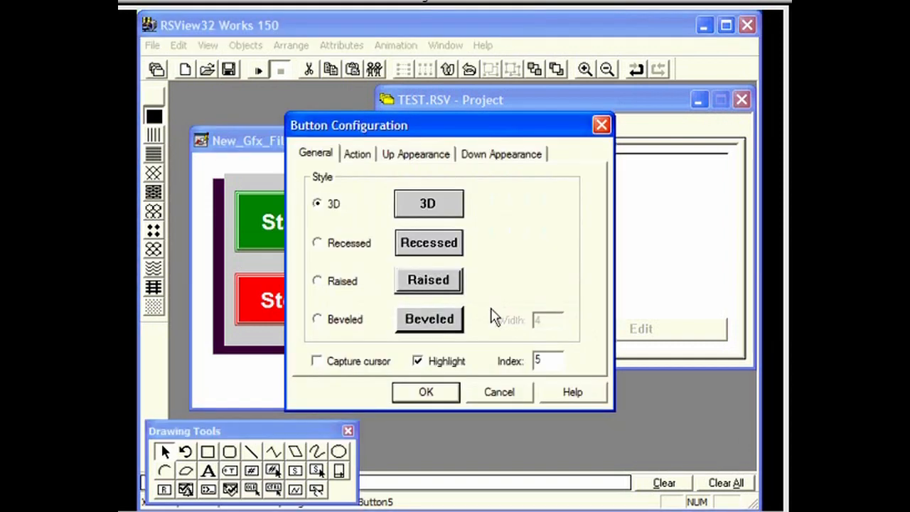
{"action": "left_click", "coordinate": [353, 157]}
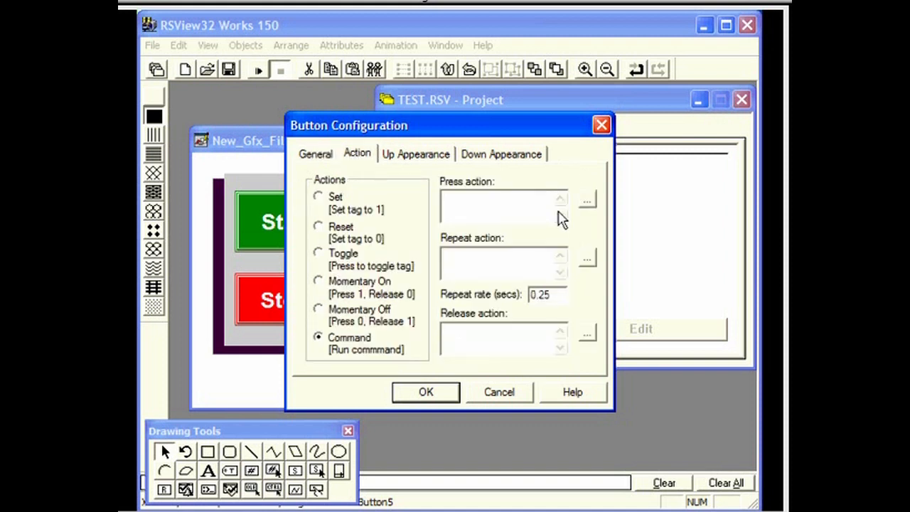
{"action": "left_click", "coordinate": [587, 201]}
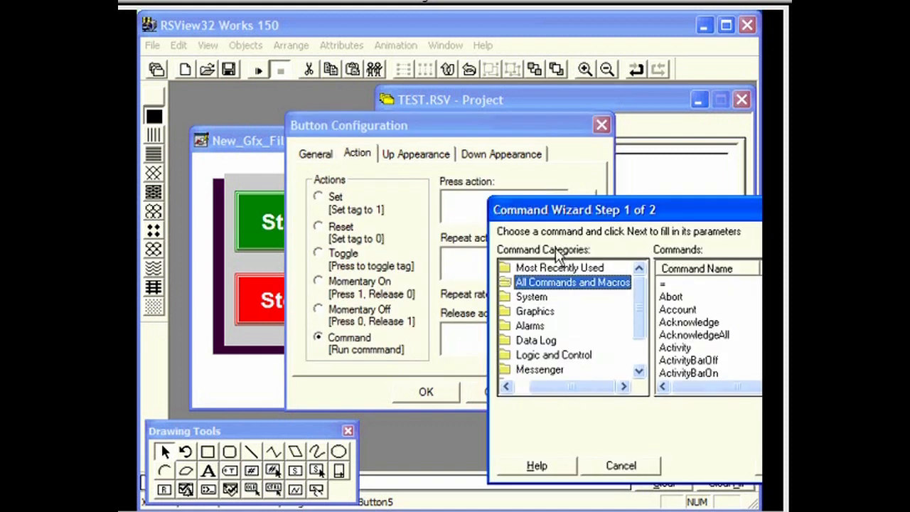
{"action": "scroll", "coordinate": [707, 327], "scroll_direction": "down", "scroll_amount": 2}
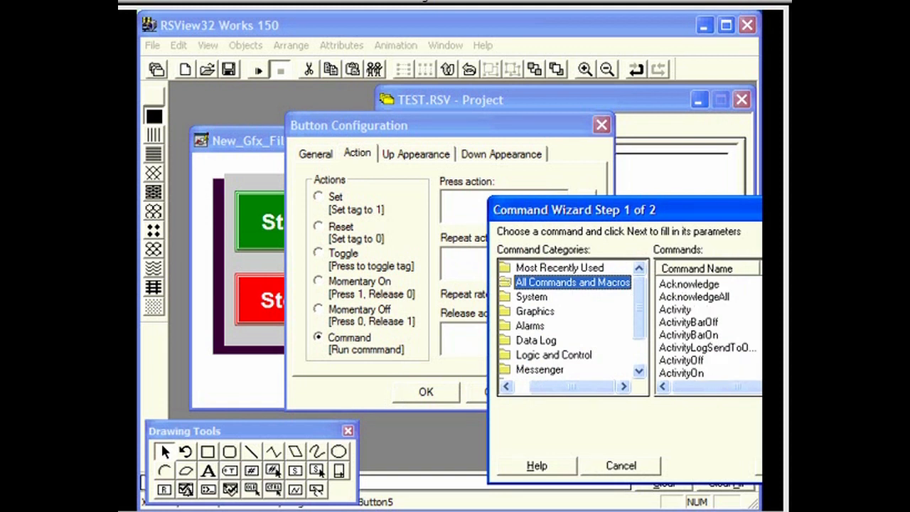
{"action": "left_click_drag", "start_coordinate": [757, 213], "coordinate": [626, 179]}
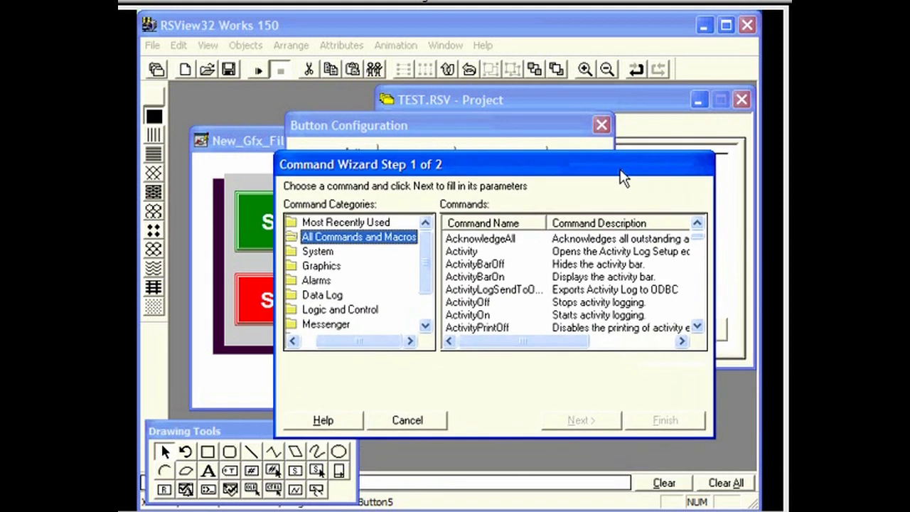
Choose the Display command from all commands and macros and continue to its parameters
{"action": "left_click", "coordinate": [697, 327]}
{"action": "left_click", "coordinate": [698, 327]}
{"action": "left_click", "coordinate": [698, 327]}
{"action": "left_click", "coordinate": [698, 327]}
{"action": "left_click", "coordinate": [697, 327]}
{"action": "left_click", "coordinate": [698, 328]}
{"action": "left_click", "coordinate": [697, 327]}
{"action": "left_click", "coordinate": [698, 327]}
{"action": "left_click", "coordinate": [698, 327]}
{"action": "left_click", "coordinate": [698, 327]}
{"action": "left_click", "coordinate": [698, 327]}
{"action": "left_click", "coordinate": [698, 328]}
{"action": "left_click", "coordinate": [697, 328]}
{"action": "left_click", "coordinate": [698, 327]}
{"action": "left_click", "coordinate": [698, 327]}
{"action": "left_click", "coordinate": [698, 327]}
{"action": "left_click", "coordinate": [698, 327]}
{"action": "left_click", "coordinate": [697, 327]}
{"action": "left_click", "coordinate": [697, 327]}
{"action": "left_click", "coordinate": [697, 327]}
{"action": "left_click", "coordinate": [698, 327]}
{"action": "left_click", "coordinate": [698, 327]}
{"action": "left_click", "coordinate": [698, 327]}
{"action": "left_click", "coordinate": [698, 327]}
{"action": "double_click", "coordinate": [698, 328]}
{"action": "double_click", "coordinate": [698, 327]}
{"action": "double_click", "coordinate": [698, 327]}
{"action": "left_click", "coordinate": [698, 327]}
{"action": "double_click", "coordinate": [697, 327]}
{"action": "double_click", "coordinate": [697, 327]}
{"action": "double_click", "coordinate": [698, 327]}
{"action": "double_click", "coordinate": [698, 327]}
{"action": "left_click", "coordinate": [698, 328]}
{"action": "double_click", "coordinate": [698, 327]}
{"action": "double_click", "coordinate": [697, 327]}
{"action": "left_click", "coordinate": [697, 327]}
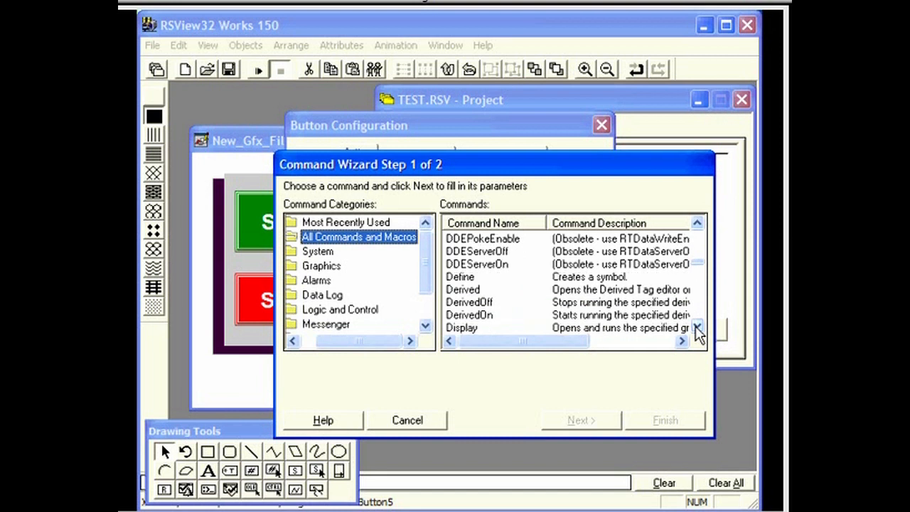
{"action": "left_click", "coordinate": [697, 327]}
{"action": "left_click", "coordinate": [469, 315]}
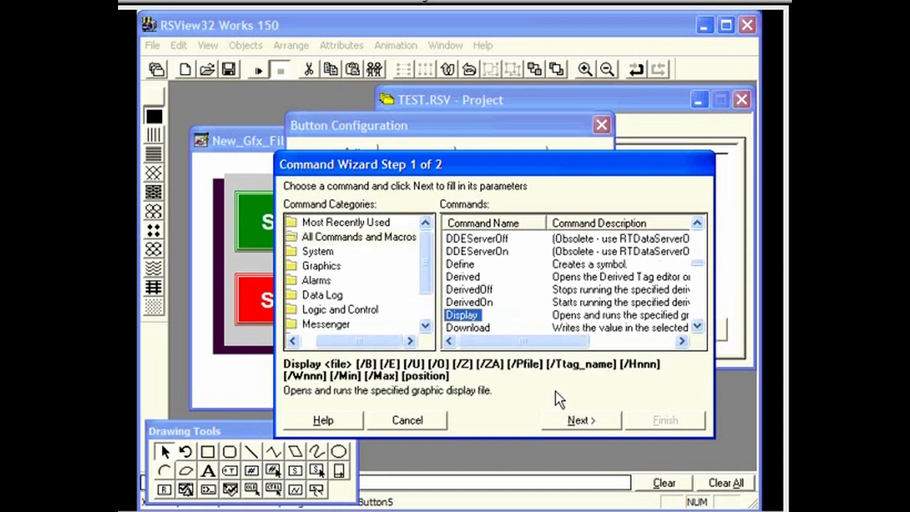
{"action": "left_click", "coordinate": [580, 421]}
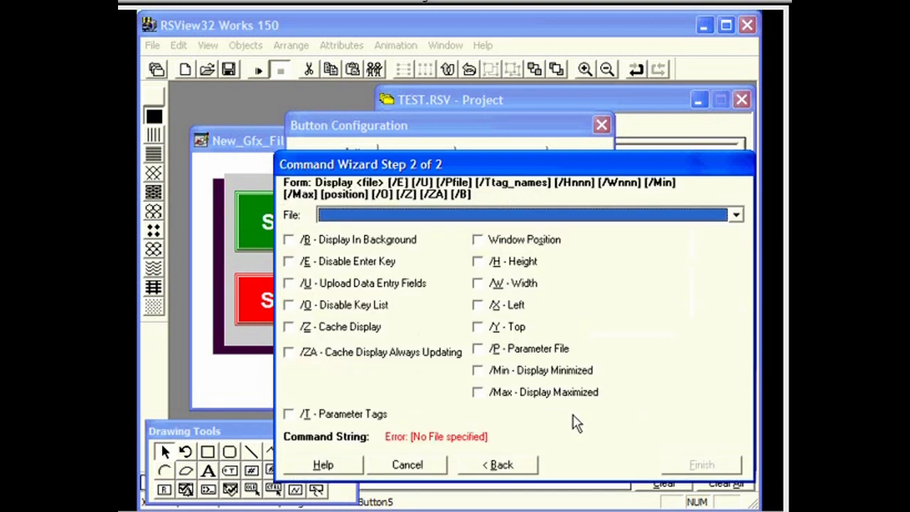
Set Alarms as the display file to open and finish configuring the Display Alarm Screen button
{"action": "left_click", "coordinate": [735, 214]}
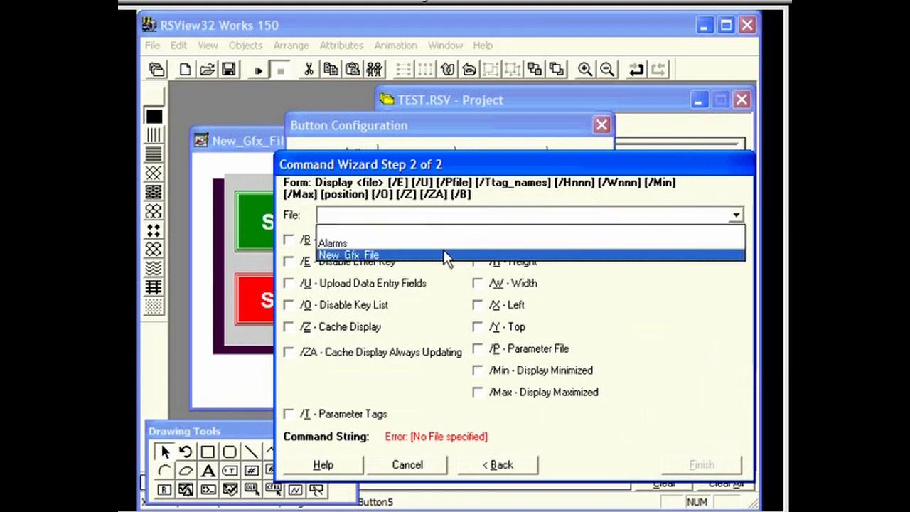
{"action": "left_click", "coordinate": [369, 243]}
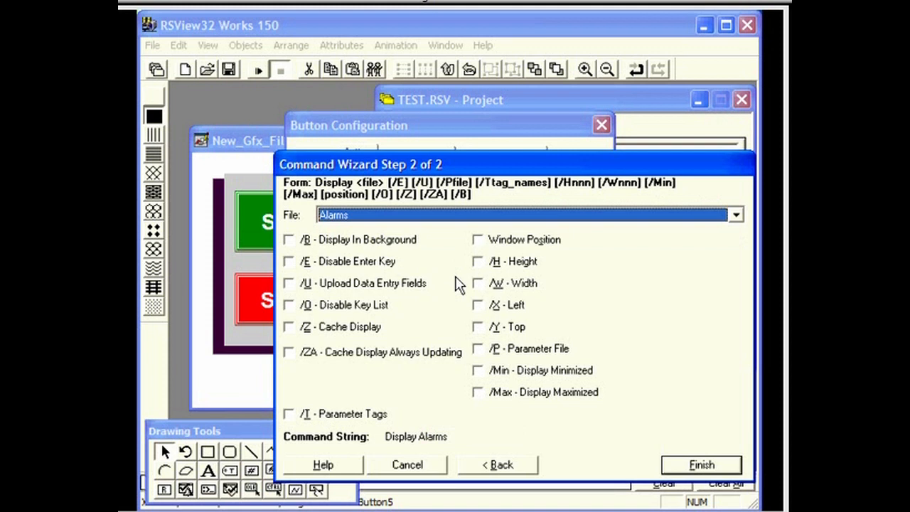
{"action": "left_click", "coordinate": [685, 465]}
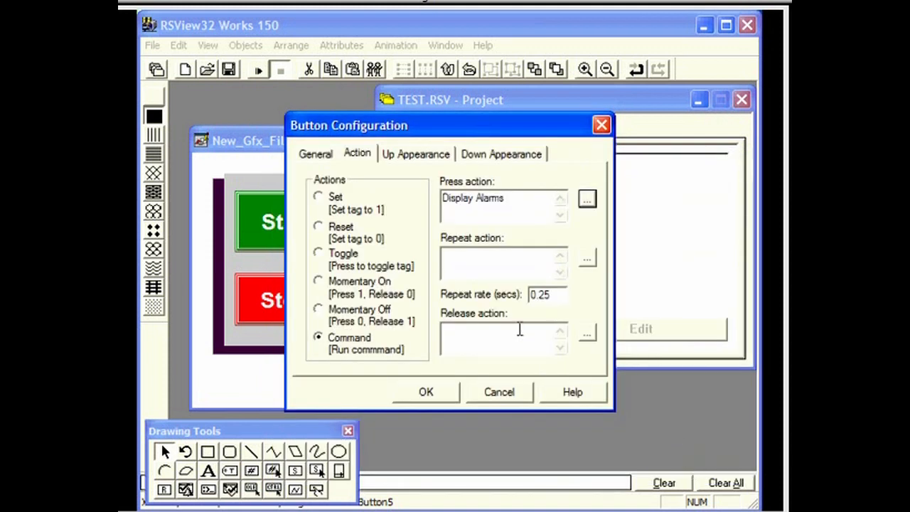
{"action": "left_click", "coordinate": [451, 392]}
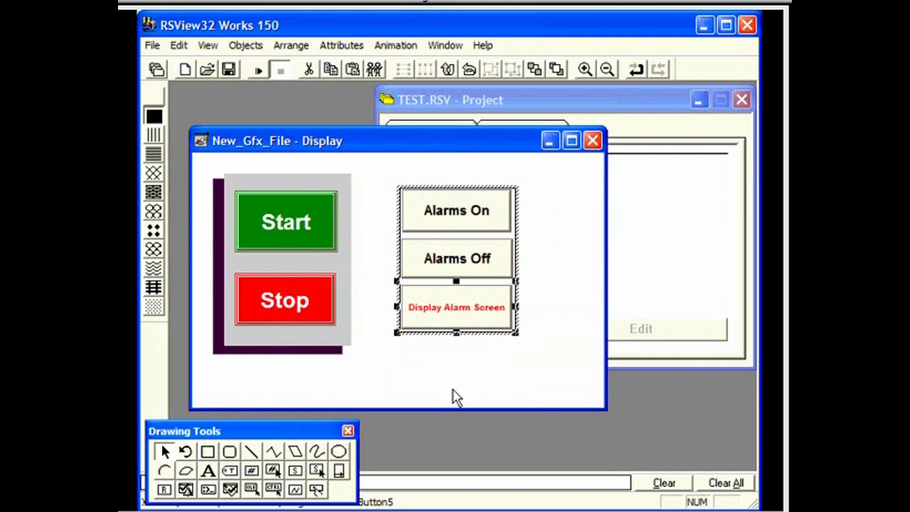
Open the Command Wizard for the press action of the Alarms Off button
{"action": "left_click", "coordinate": [480, 276]}
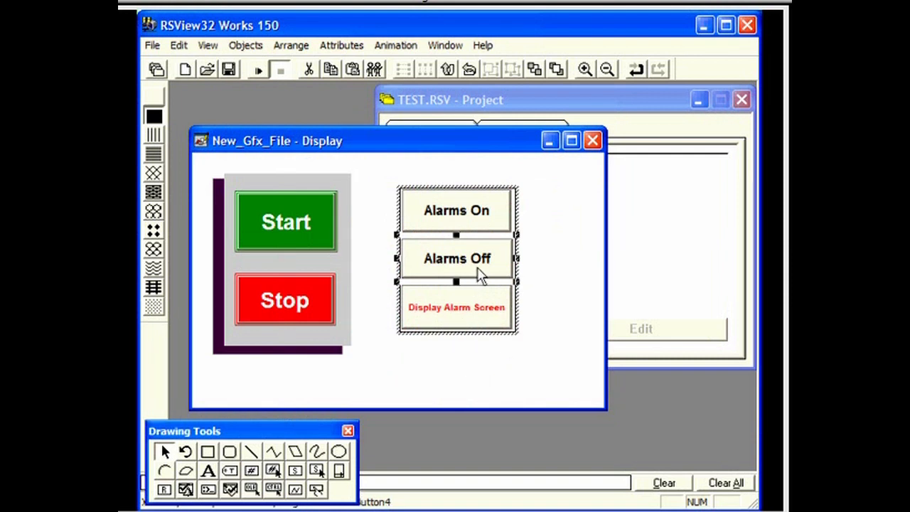
{"action": "double_click", "coordinate": [480, 276]}
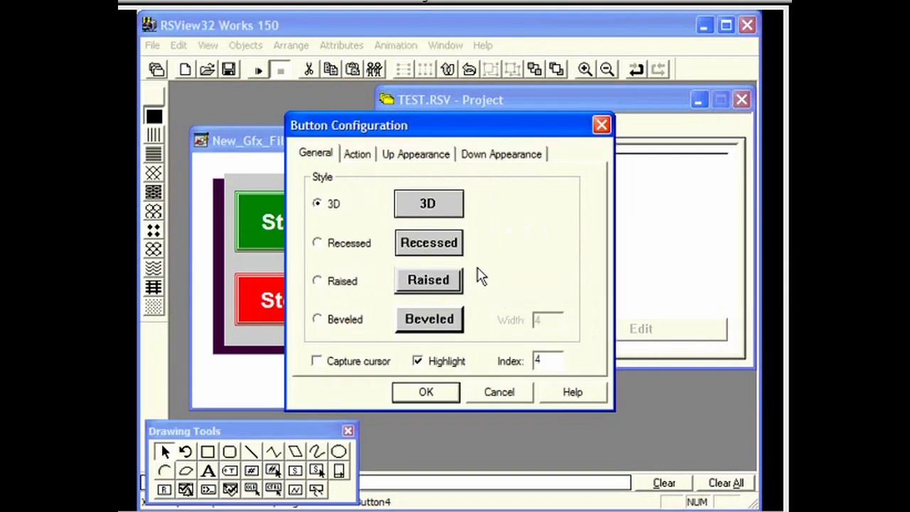
{"action": "left_click", "coordinate": [369, 157]}
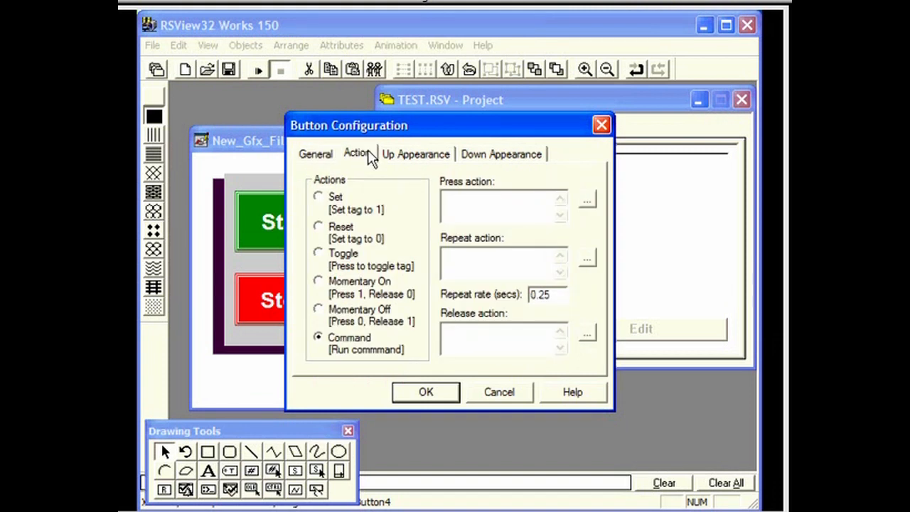
{"action": "left_click", "coordinate": [588, 202]}
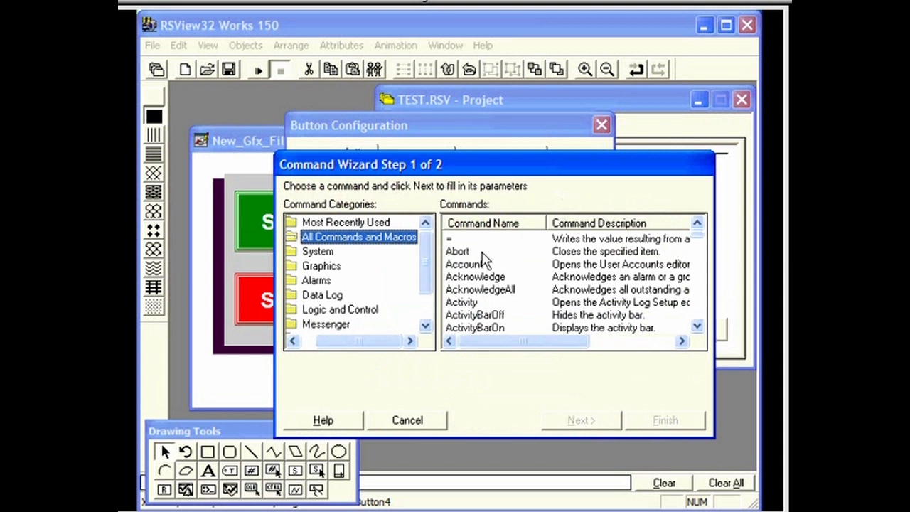
Assign the AlarmOff command from the Alarms Runtime category as the press action and finish configuring the Alarms Off button
{"action": "left_click", "coordinate": [299, 281]}
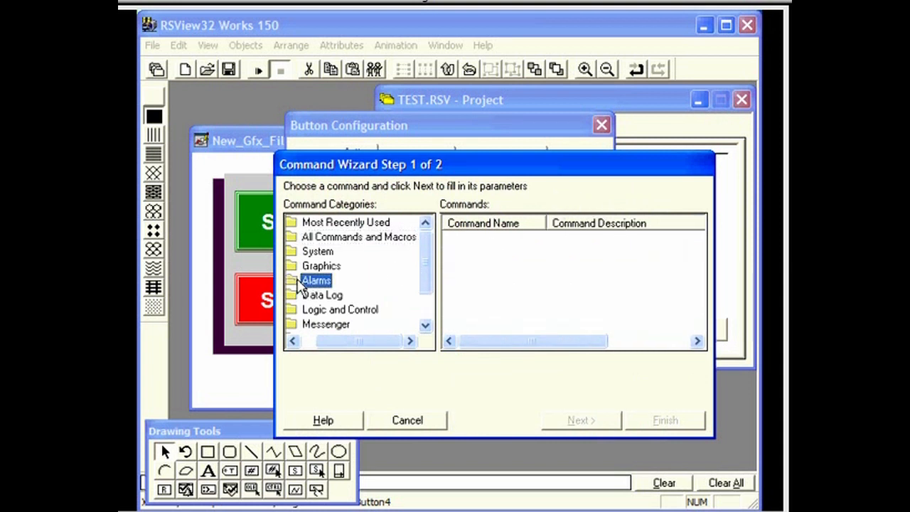
{"action": "double_click", "coordinate": [297, 284]}
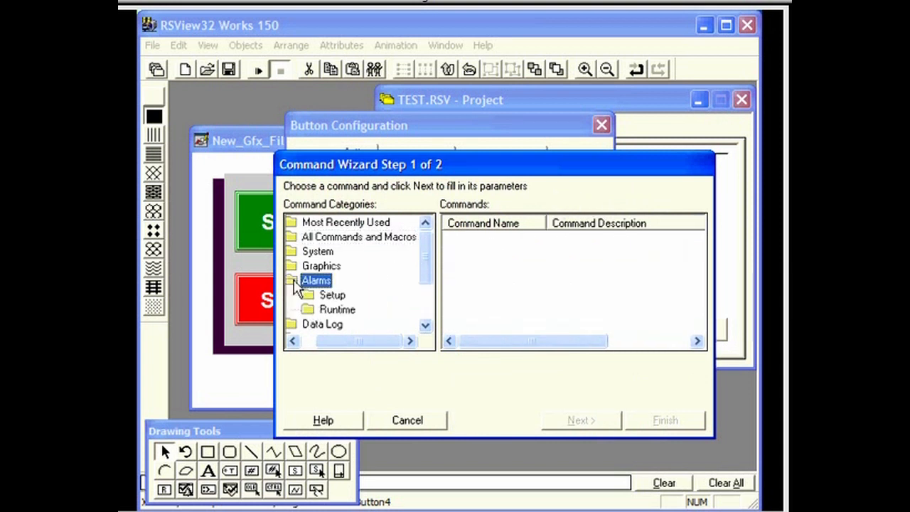
{"action": "left_click", "coordinate": [329, 310]}
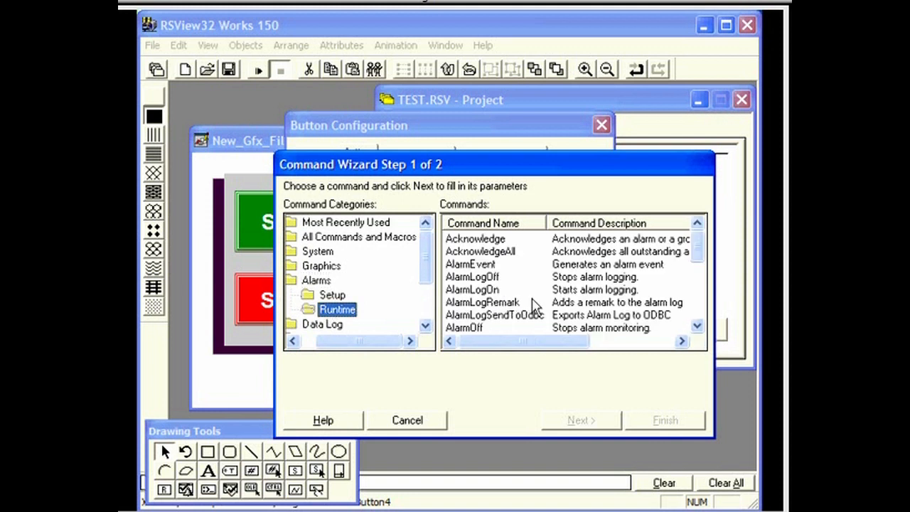
{"action": "left_click", "coordinate": [489, 328]}
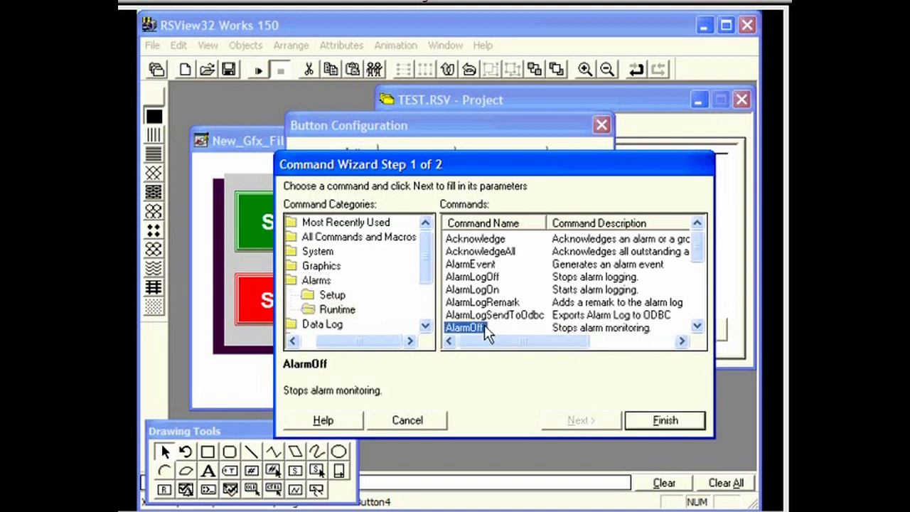
{"action": "left_click", "coordinate": [665, 420]}
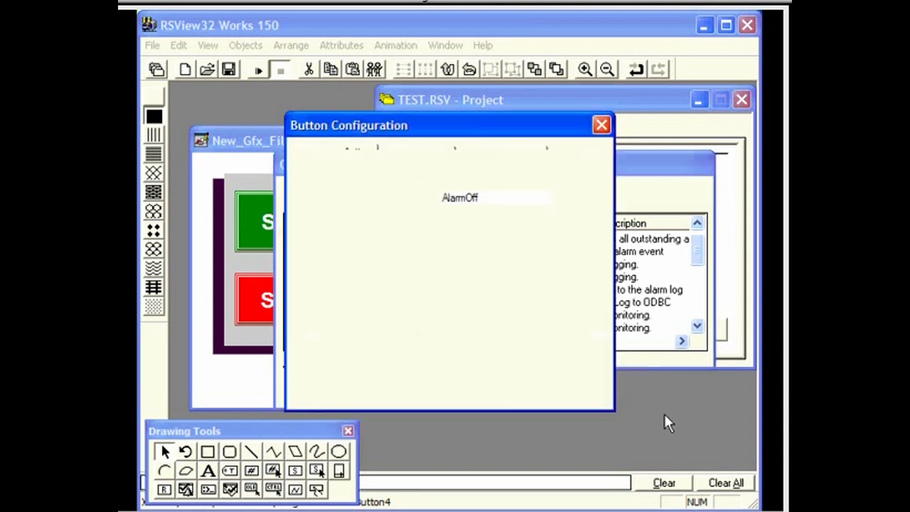
{"action": "left_click", "coordinate": [439, 392]}
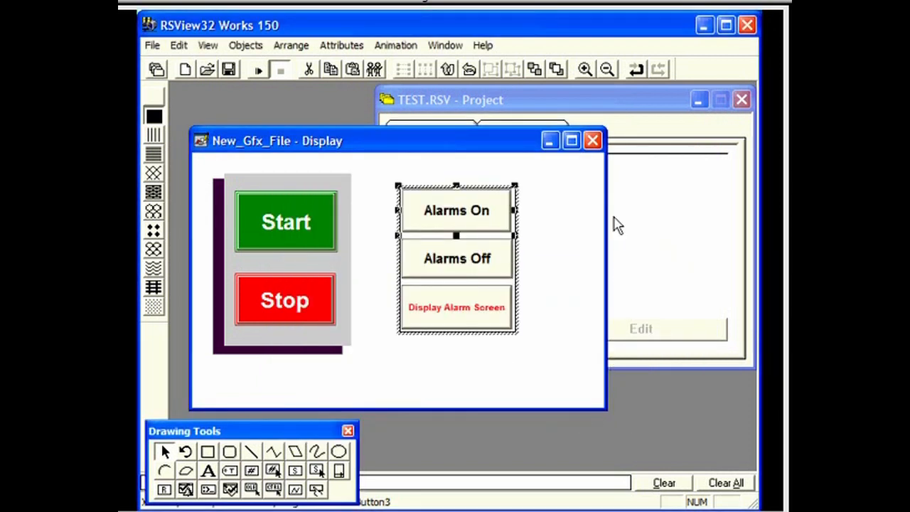
Open the Alarms display for editing and draw an alarm summary across the area below the Alarm Screen ! heading
{"action": "left_click", "coordinate": [635, 100]}
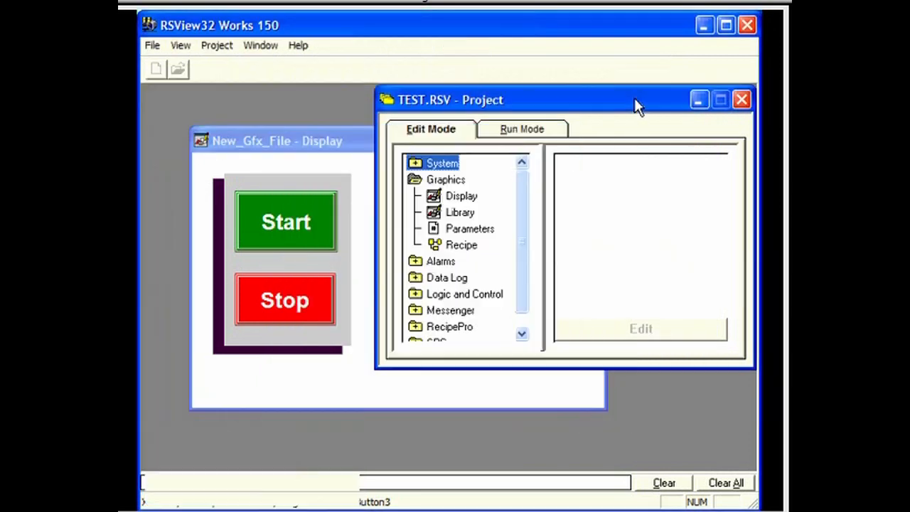
{"action": "left_click", "coordinate": [466, 198]}
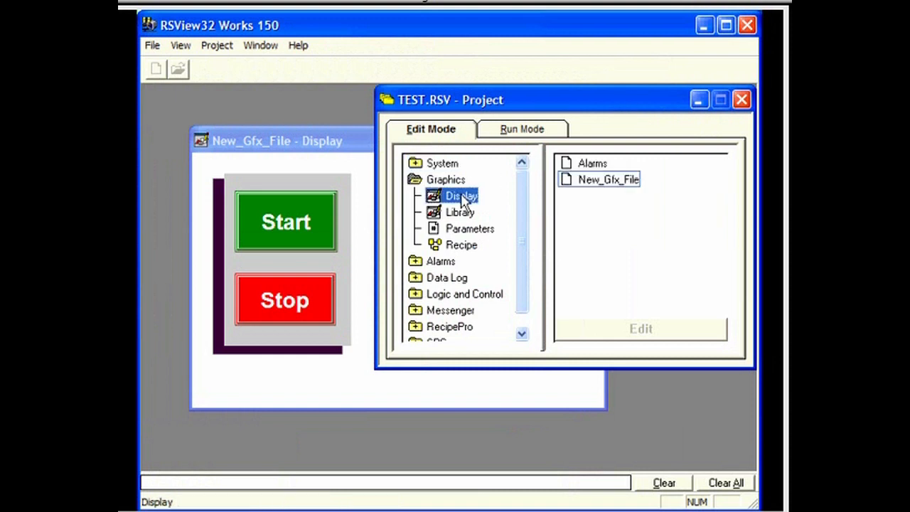
{"action": "double_click", "coordinate": [589, 165]}
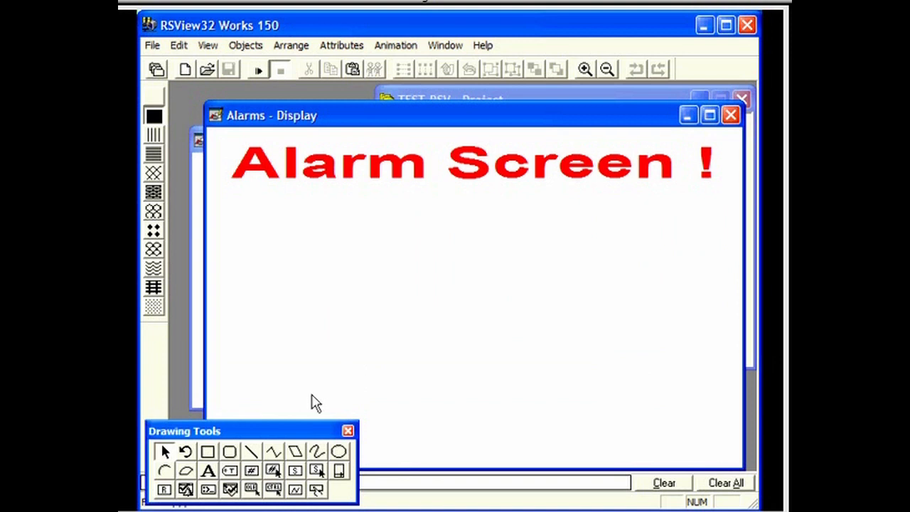
{"action": "left_click", "coordinate": [186, 491]}
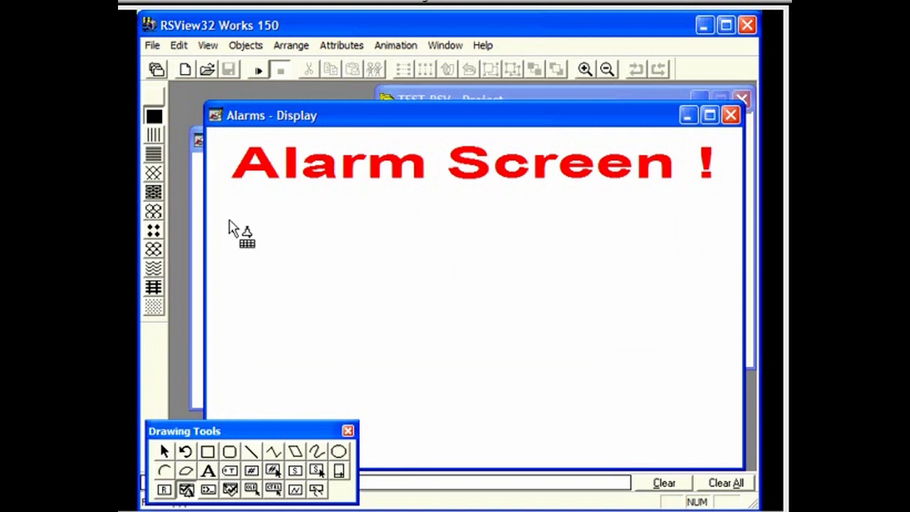
{"action": "left_click_drag", "start_coordinate": [232, 218], "coordinate": [715, 421]}
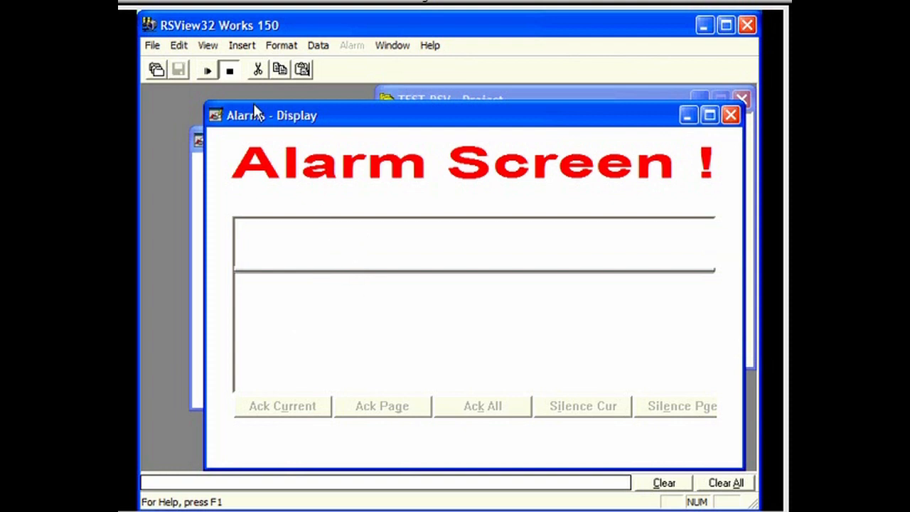
Insert a Tag Description column and a Tag Name column side by side at the start of the alarm summary
{"action": "left_click", "coordinate": [242, 46]}
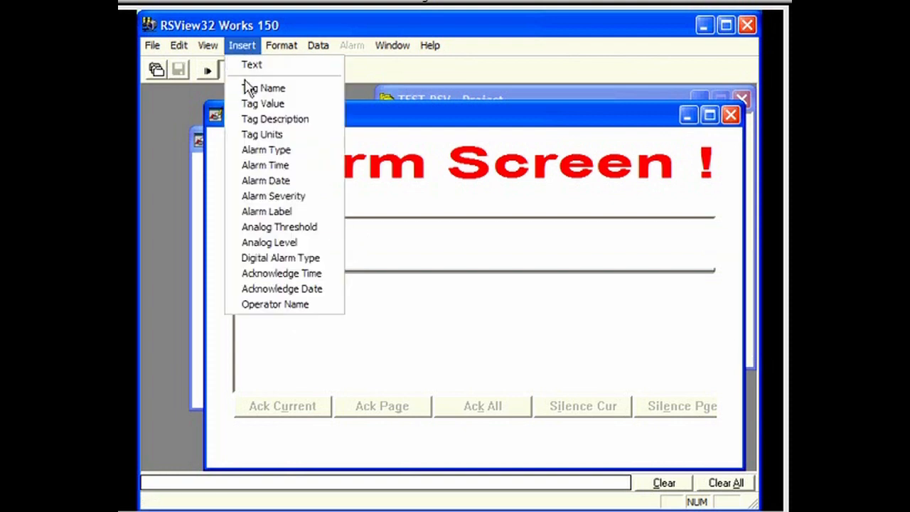
{"action": "left_click", "coordinate": [253, 120]}
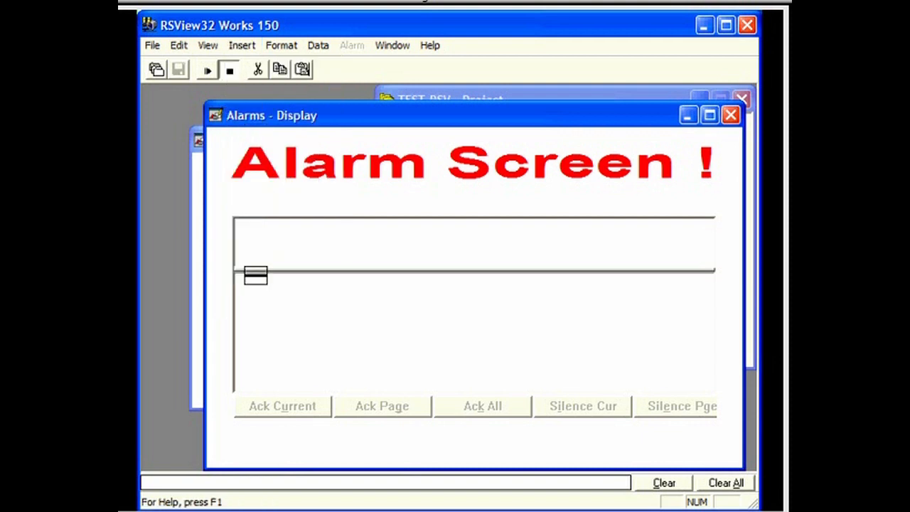
{"action": "left_click", "coordinate": [252, 275]}
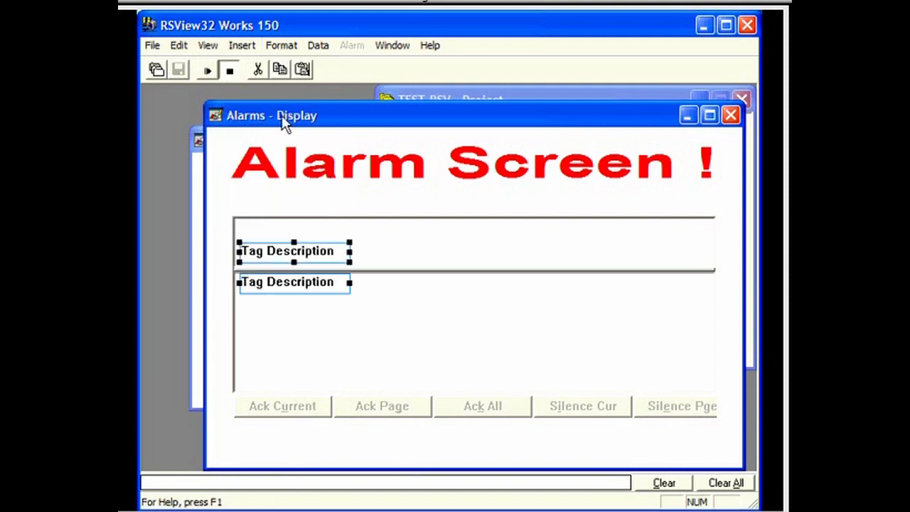
{"action": "left_click", "coordinate": [249, 47]}
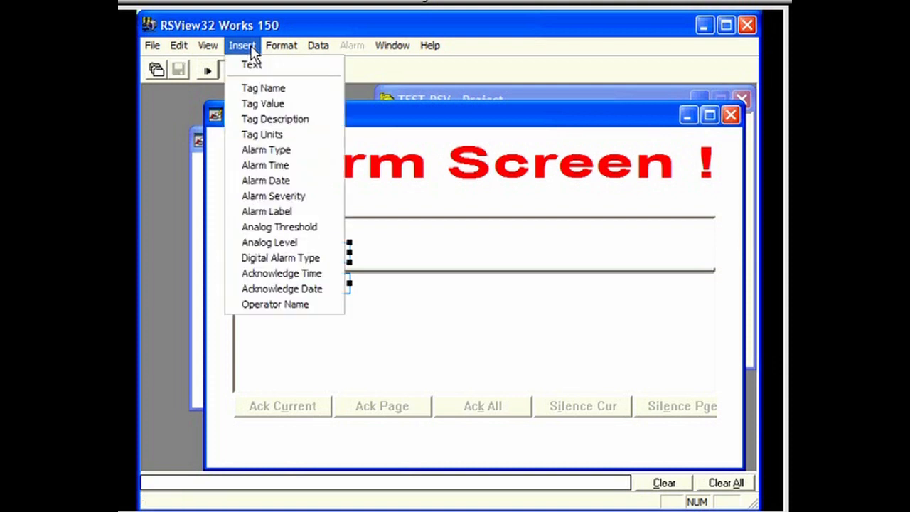
{"action": "left_click", "coordinate": [253, 89]}
{"action": "left_click", "coordinate": [356, 275]}
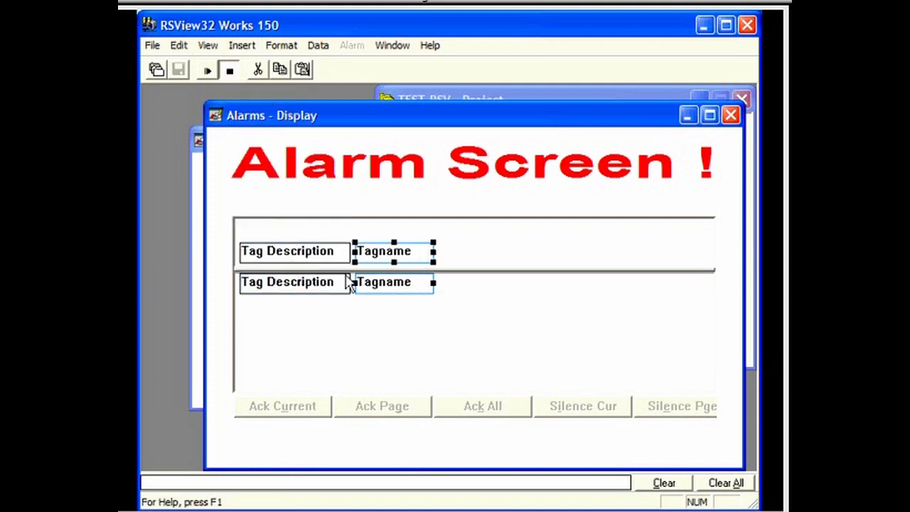
Add Alarm Time and Alarm Date columns after the Tagname column and close the Alarms display
{"action": "left_click", "coordinate": [240, 47]}
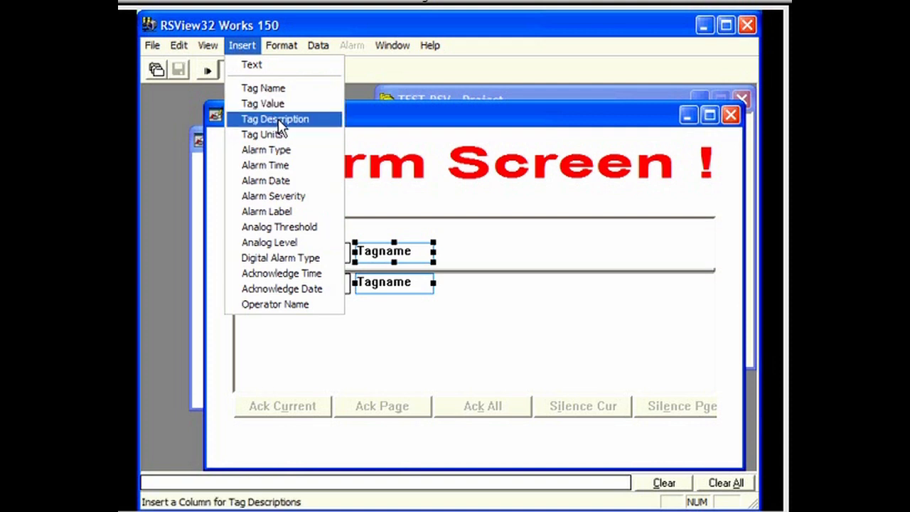
{"action": "left_click", "coordinate": [278, 166]}
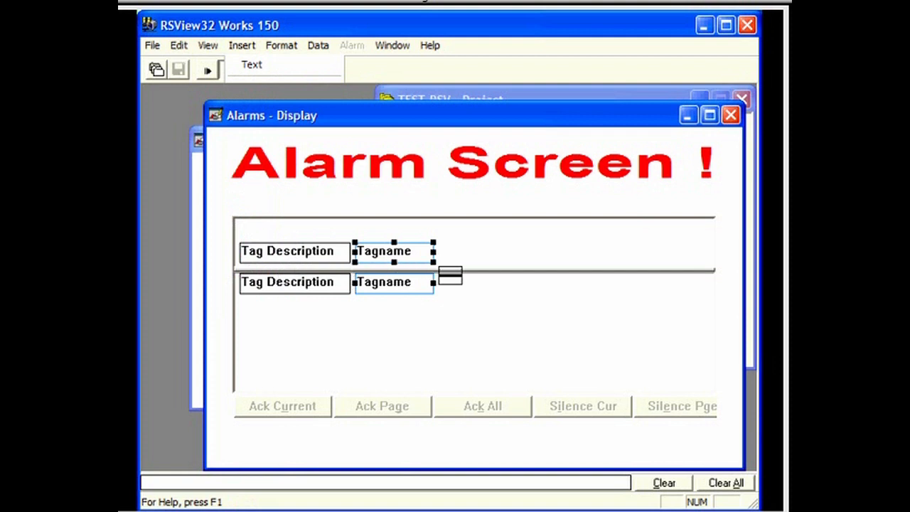
{"action": "left_click", "coordinate": [451, 276]}
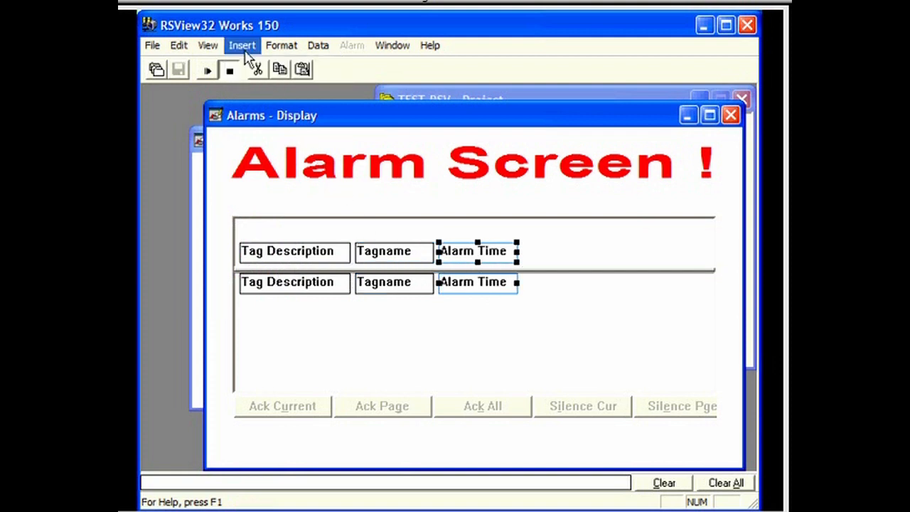
{"action": "left_click", "coordinate": [242, 47]}
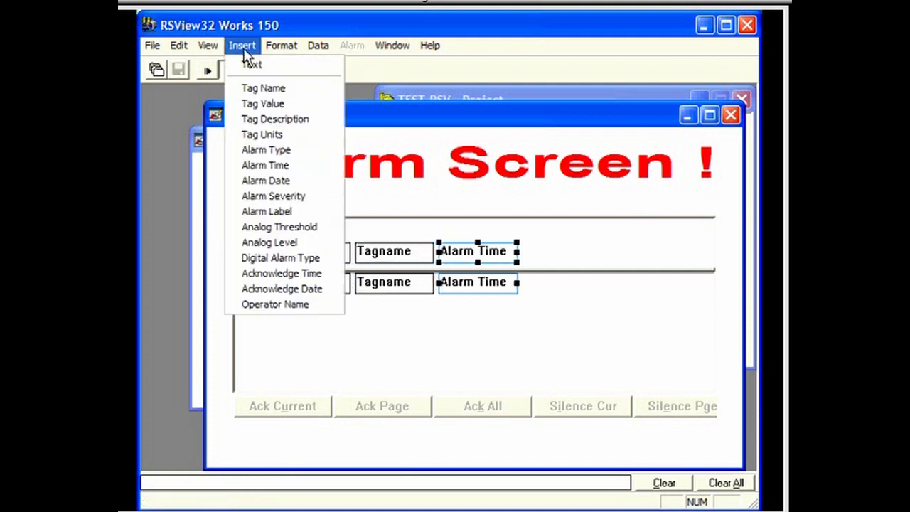
{"action": "left_click", "coordinate": [264, 181]}
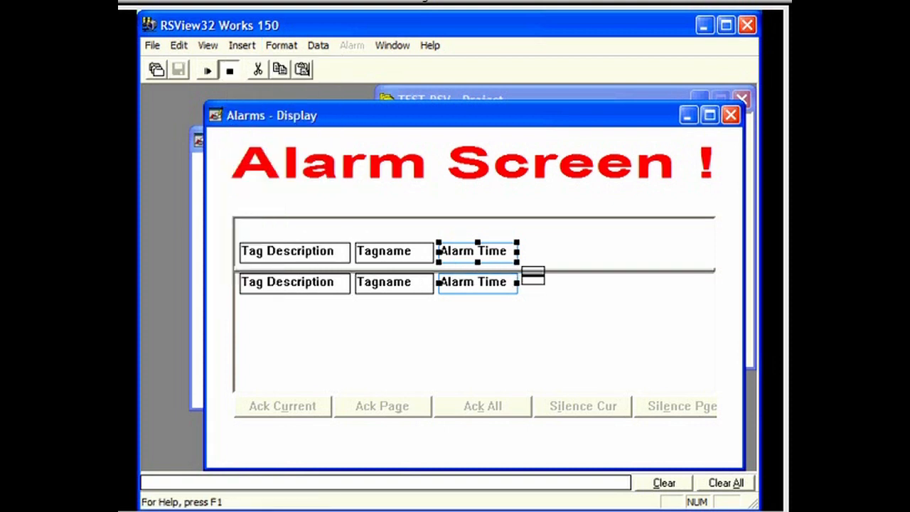
{"action": "left_click", "coordinate": [535, 275]}
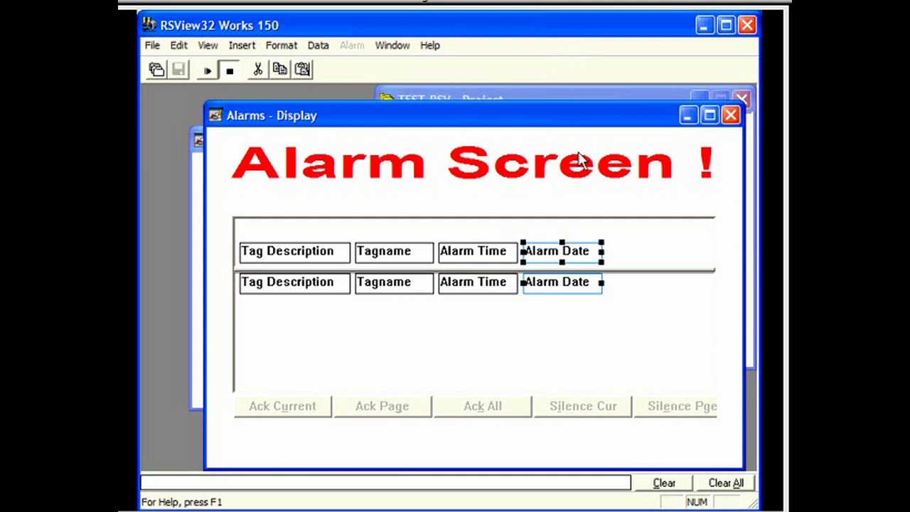
{"action": "left_click", "coordinate": [732, 121]}
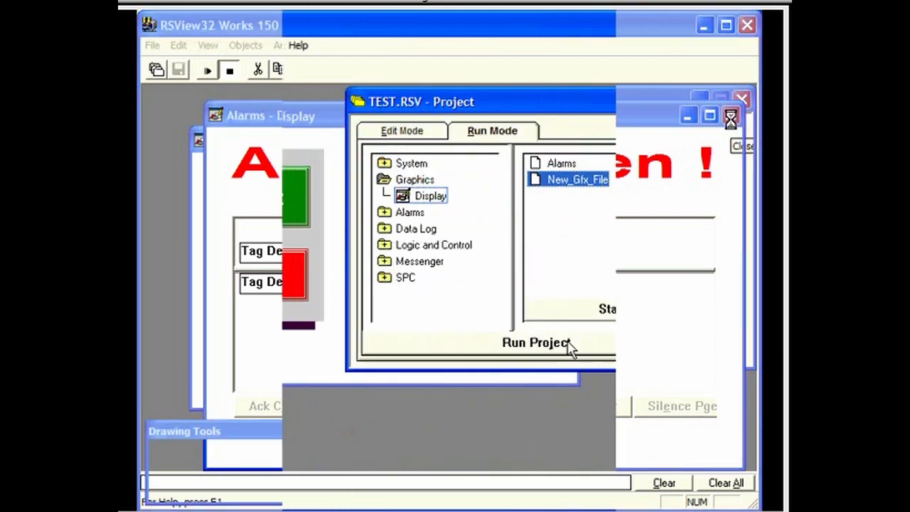
Run the project, start the New_Gfx_File display and turn the alarms on with its Alarms On button
{"action": "left_click", "coordinate": [569, 343]}
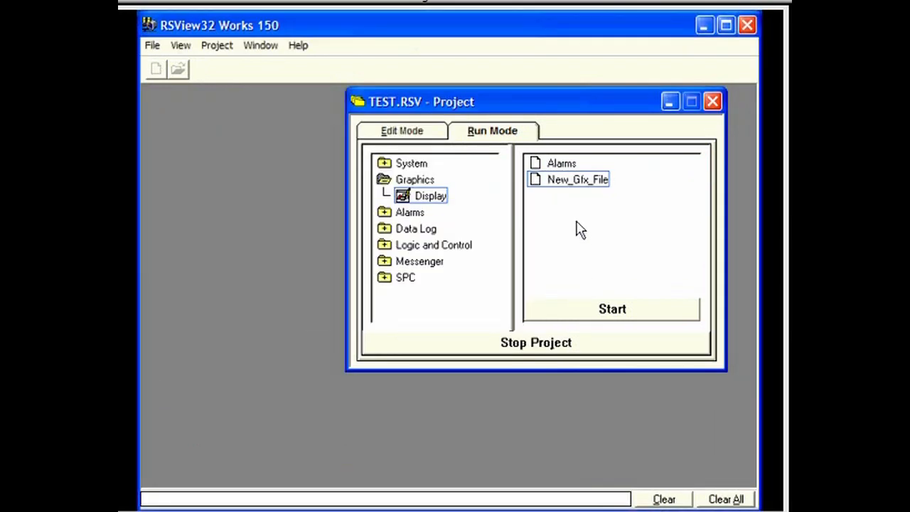
{"action": "double_click", "coordinate": [577, 180]}
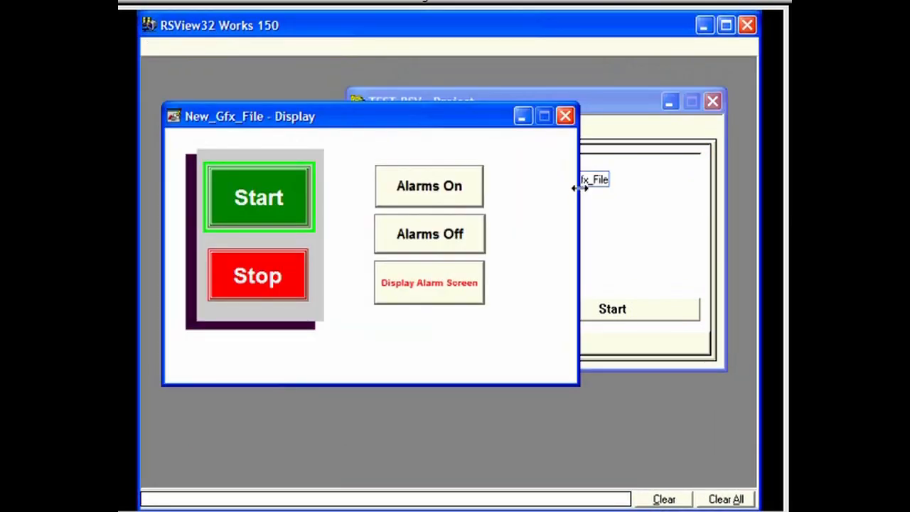
{"action": "left_click", "coordinate": [481, 193]}
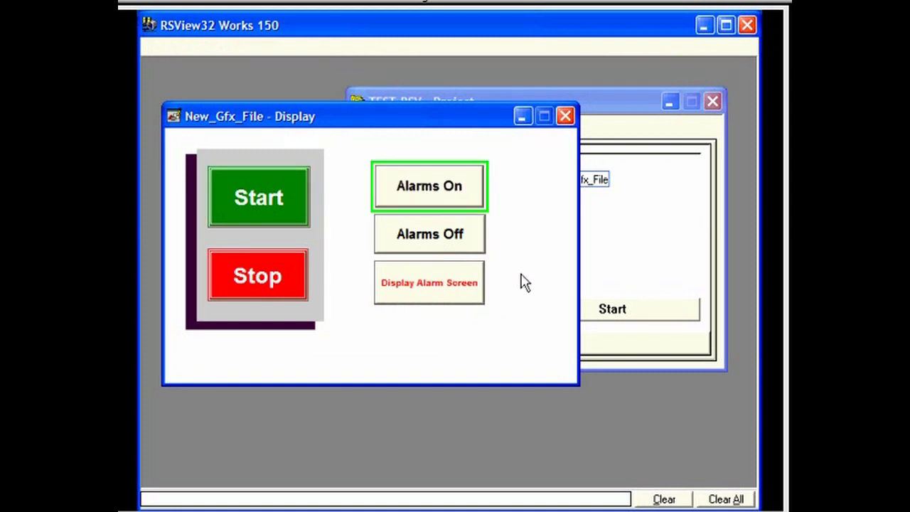
Display the alarm screen from the running display, acknowledge all alarms and return to the main screen
{"action": "left_click", "coordinate": [480, 293]}
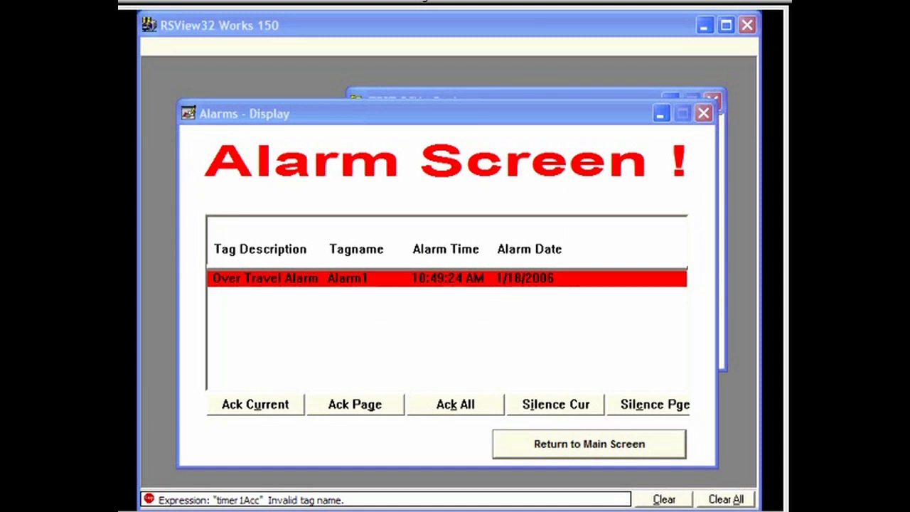
{"action": "left_click", "coordinate": [466, 414]}
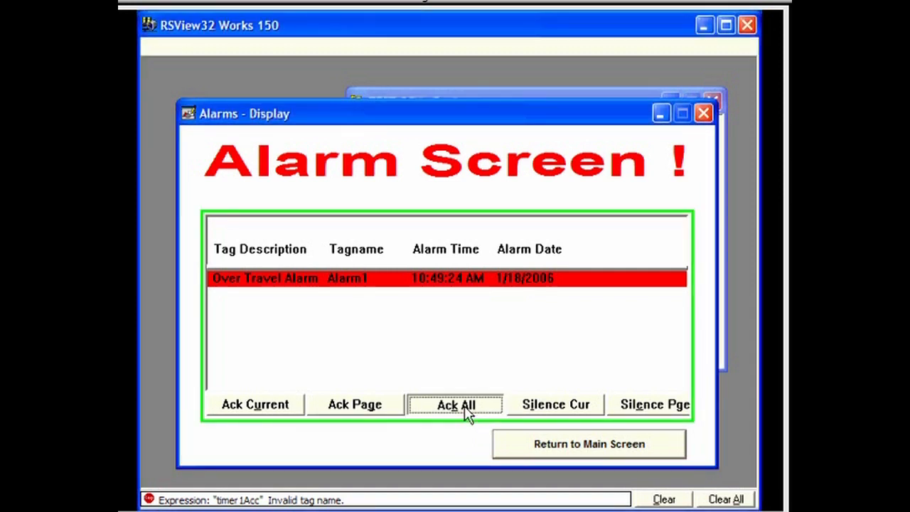
{"action": "left_click", "coordinate": [559, 453]}
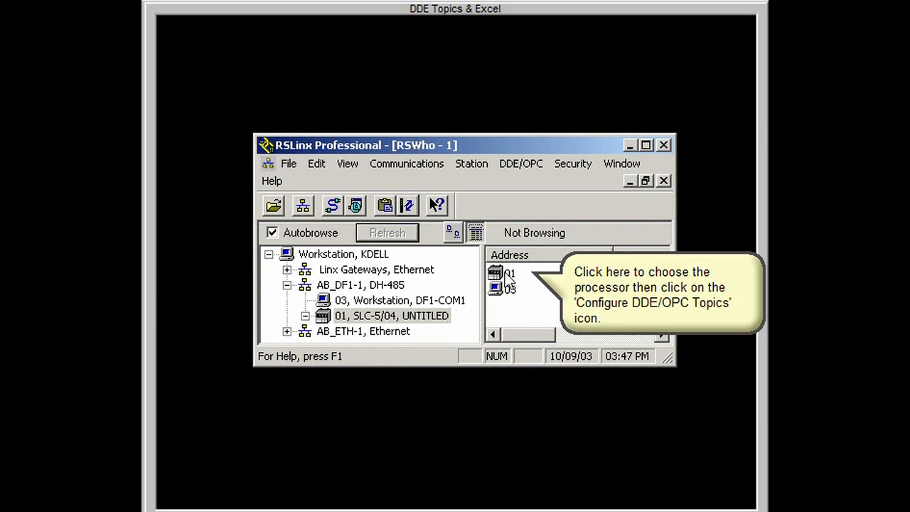
Create a DDE/OPC topic named DDE-Example with the 01, SLC-5/04 processor on AB_DF1-1 as its data source
{"action": "left_click", "coordinate": [508, 275]}
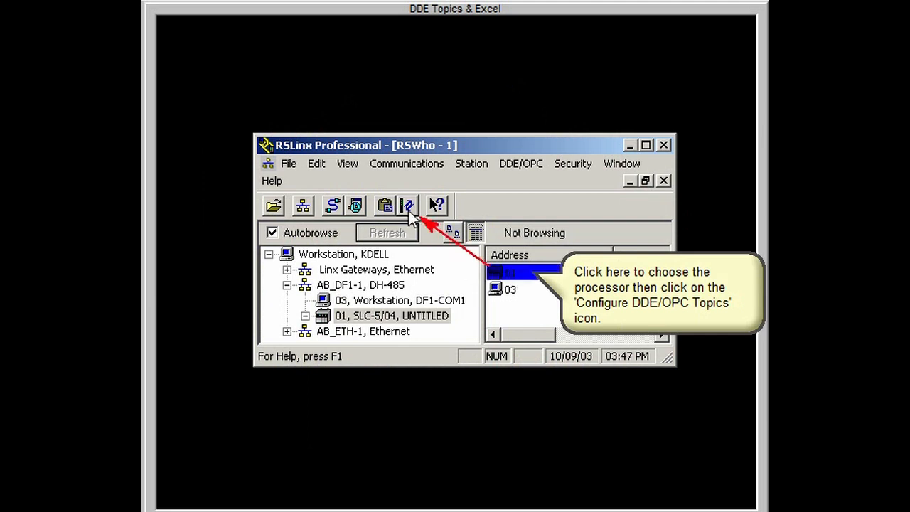
{"action": "left_click", "coordinate": [408, 211]}
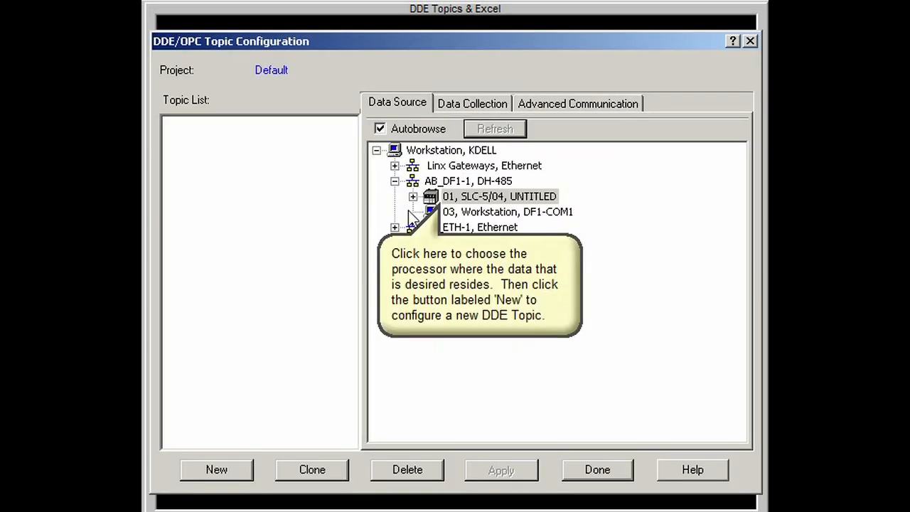
{"action": "left_click", "coordinate": [452, 199]}
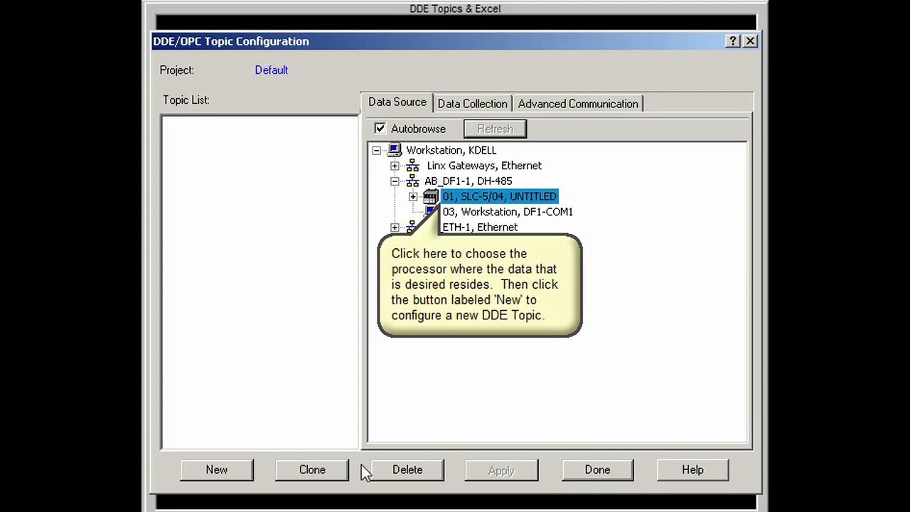
{"action": "left_click", "coordinate": [217, 470]}
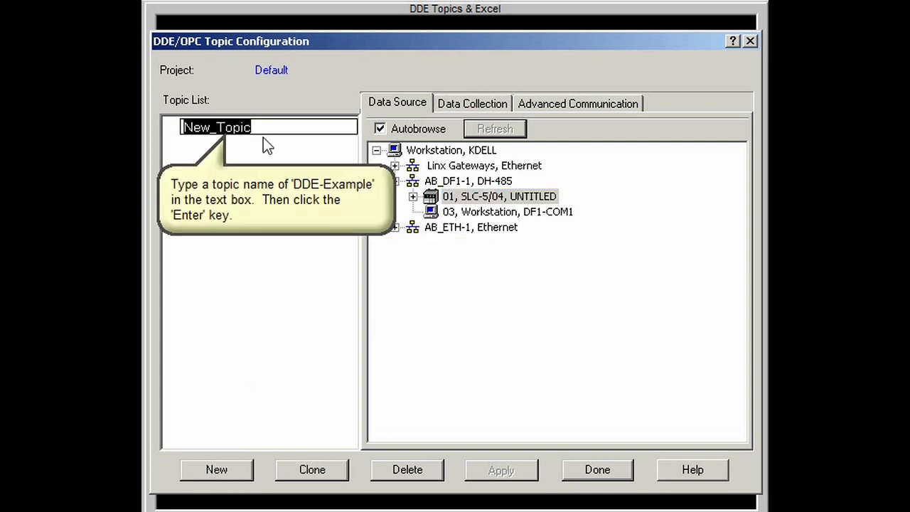
{"action": "type", "text": "DDE"}
{"action": "type", "text": "-"}
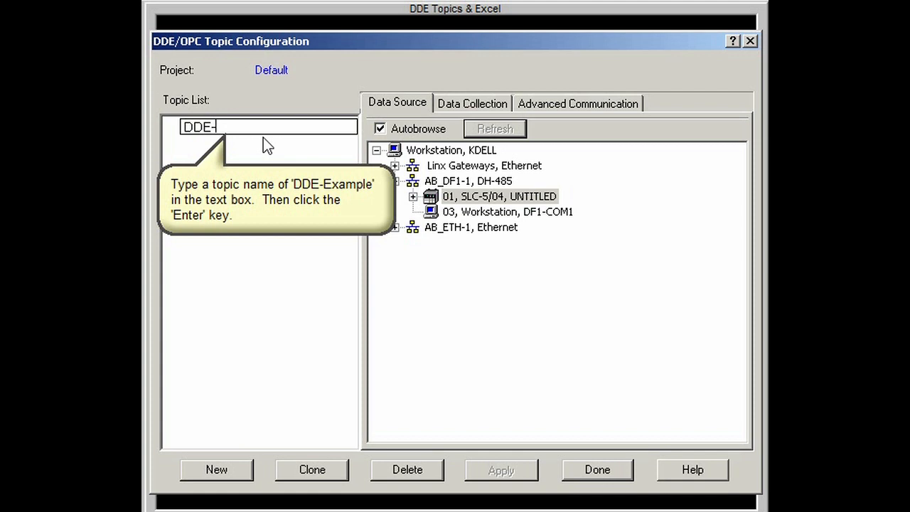
{"action": "type", "text": "Example"}
{"action": "key", "text": "Return"}
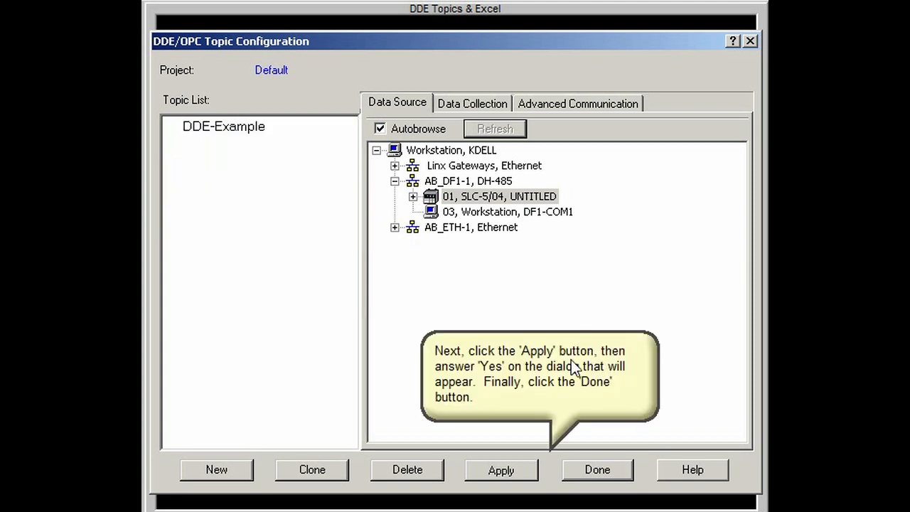
Apply the DDE-Example topic, confirm its update and finish the topic configuration
{"action": "left_click", "coordinate": [524, 473]}
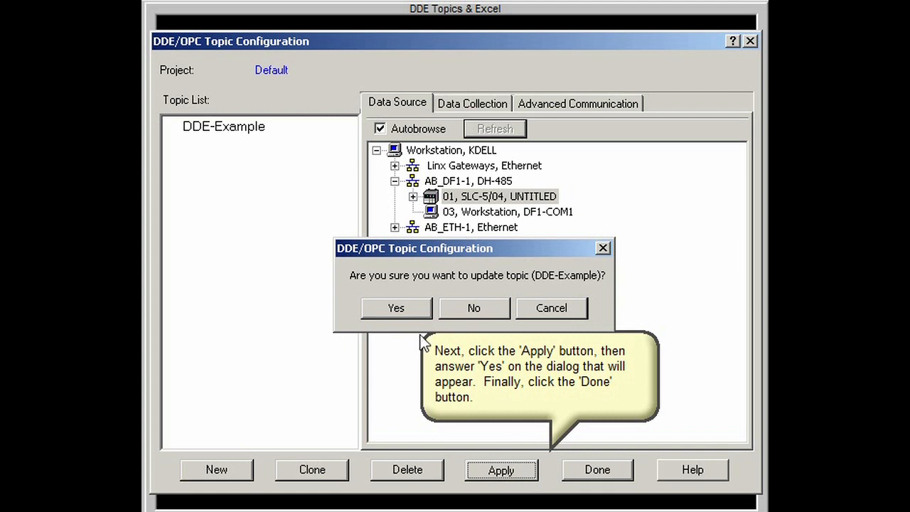
{"action": "left_click", "coordinate": [411, 313]}
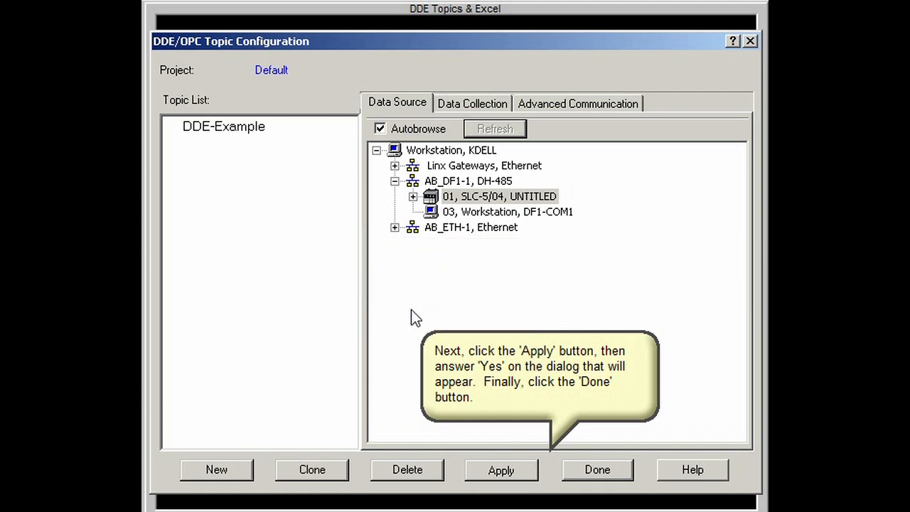
{"action": "left_click", "coordinate": [598, 472]}
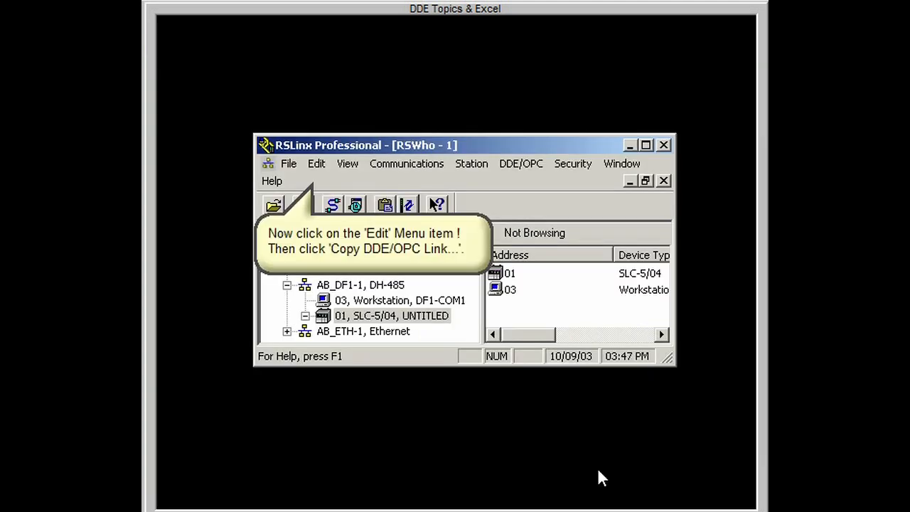
Copy a DDE/OPC link to C5:2.ACC from the DDE-Example topic with block size 1 and 1 column per row
{"action": "left_click", "coordinate": [317, 167]}
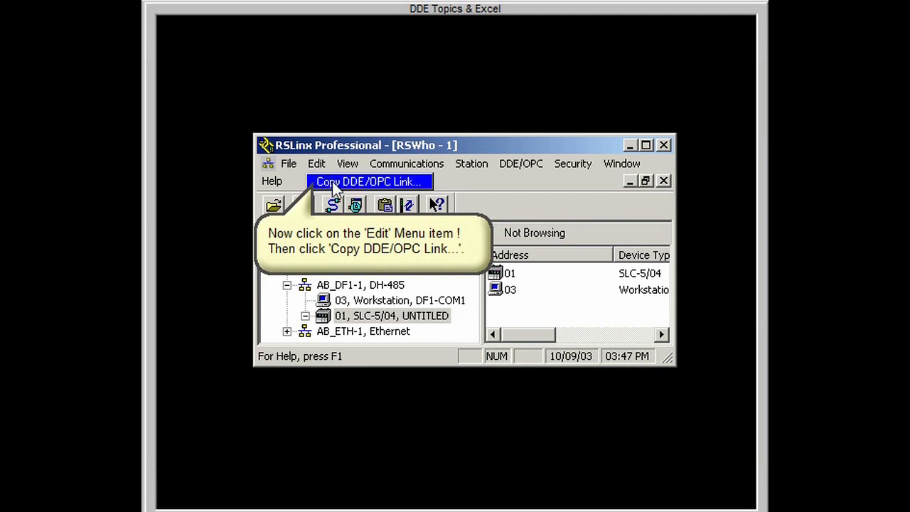
{"action": "left_click", "coordinate": [335, 184]}
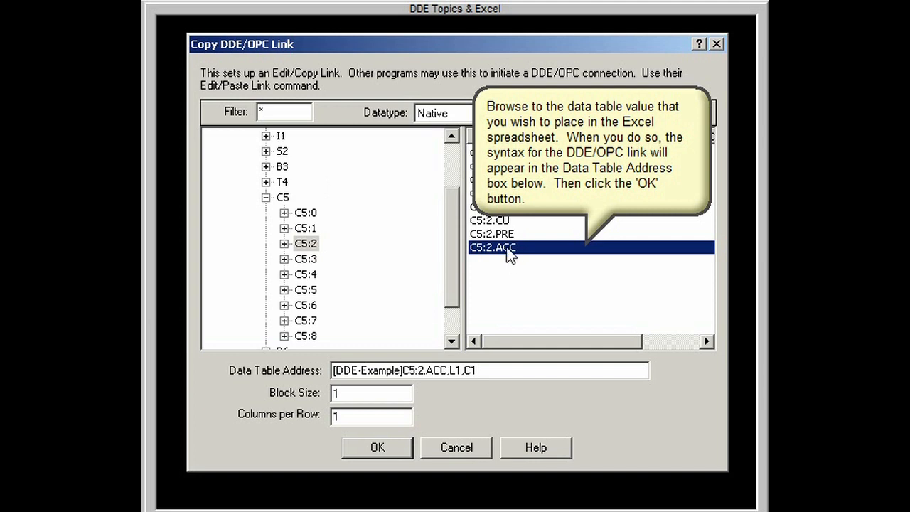
{"action": "left_click", "coordinate": [382, 449]}
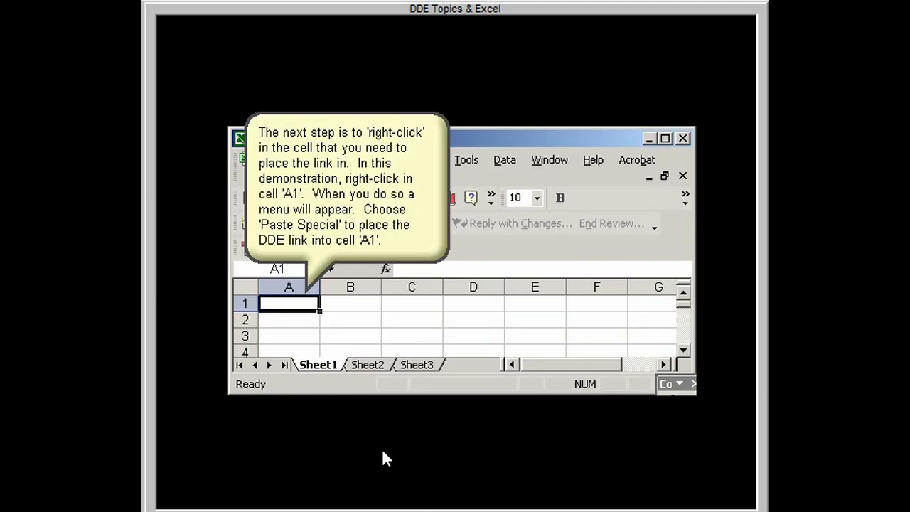
Paste the copied DDE link into cell A1 of Sheet1 in Excel as linked Unicode Text
{"action": "right_click", "coordinate": [309, 301]}
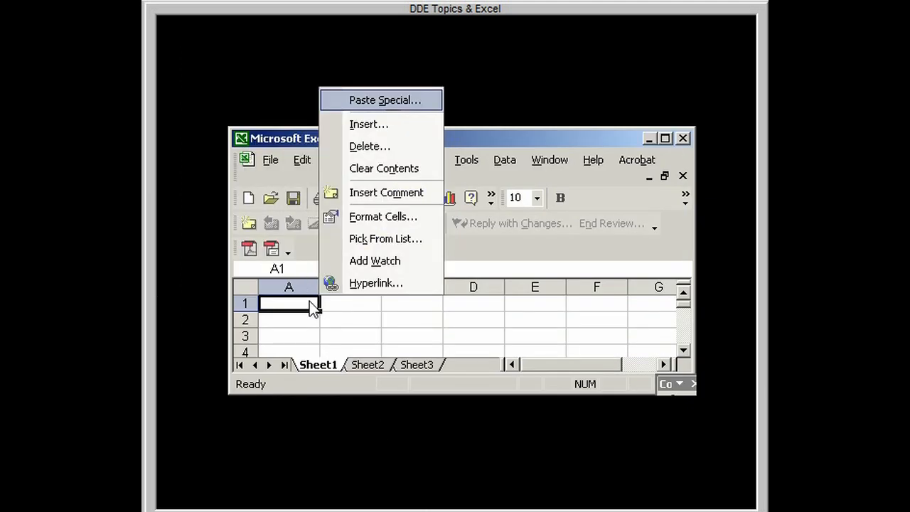
{"action": "left_click", "coordinate": [379, 105]}
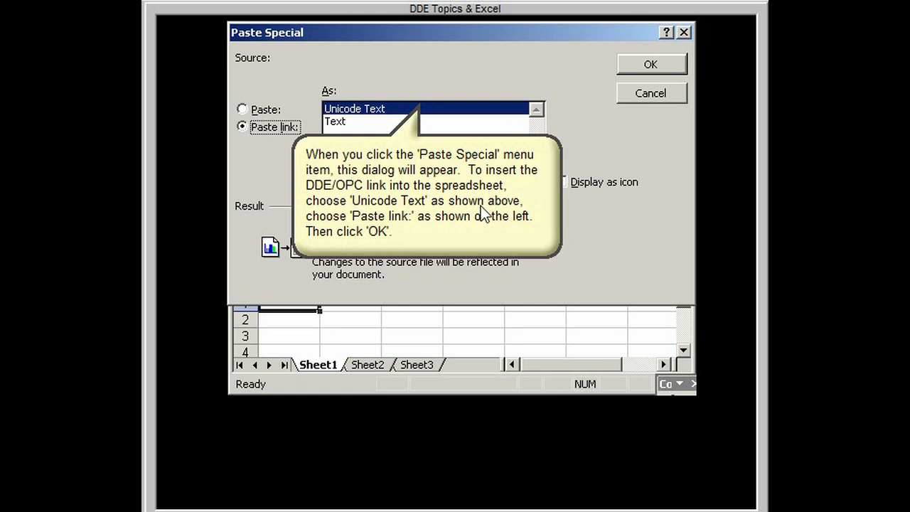
{"action": "left_click", "coordinate": [648, 65]}
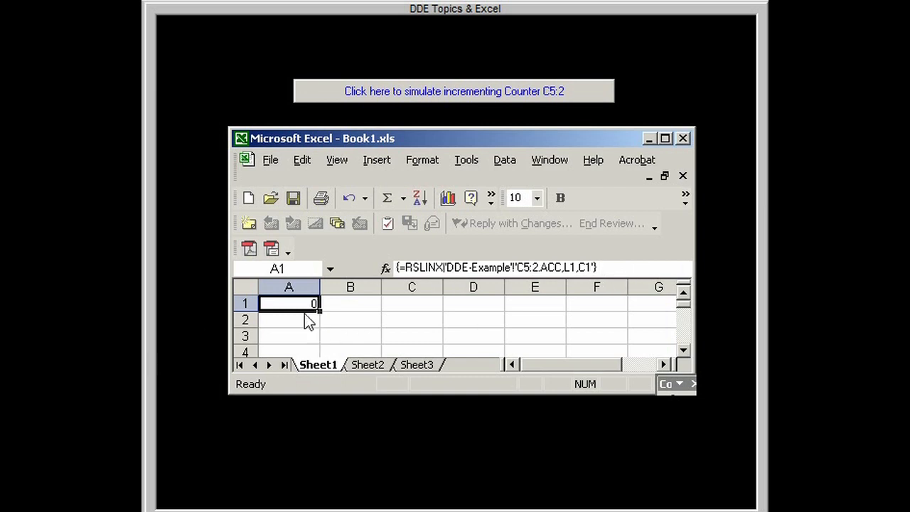
Simulate incrementing counter C5:2 three times to test the live link in cell A1
{"action": "left_click", "coordinate": [380, 100]}
{"action": "left_click", "coordinate": [364, 92]}
{"action": "left_click", "coordinate": [411, 93]}
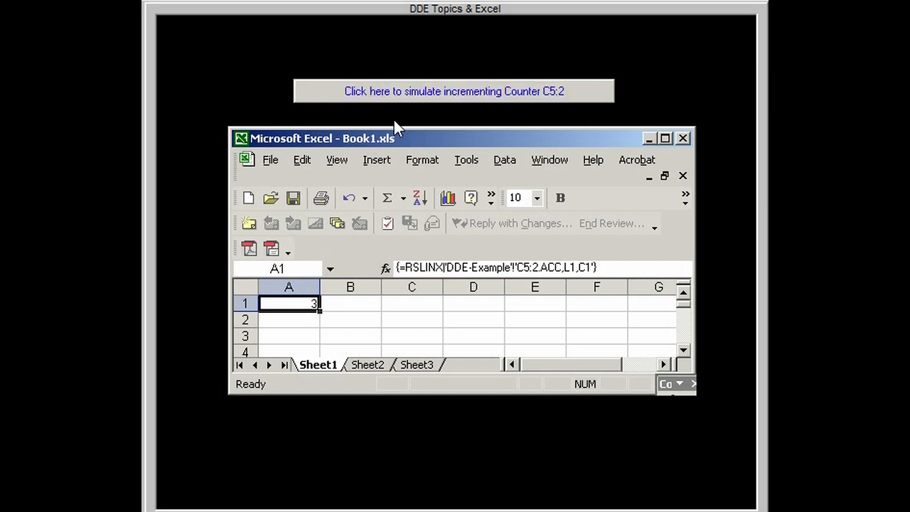